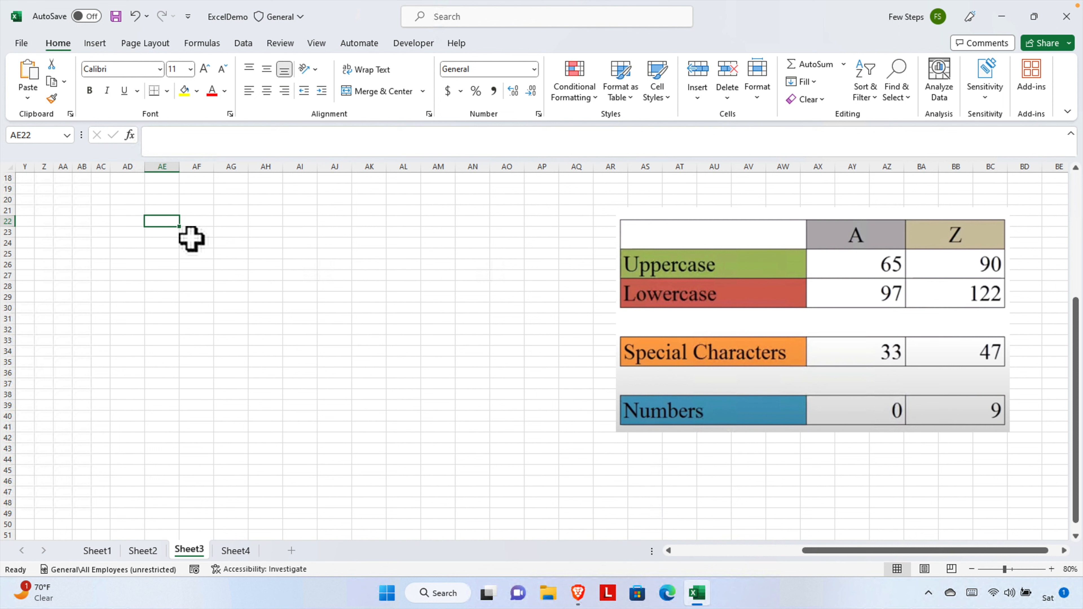
Step: Try to enter a RANDBETWEEN formula in cell AF24 with 0 as the bottom and 9 as the top value
{"action": "left_click", "coordinate": [189, 242]}
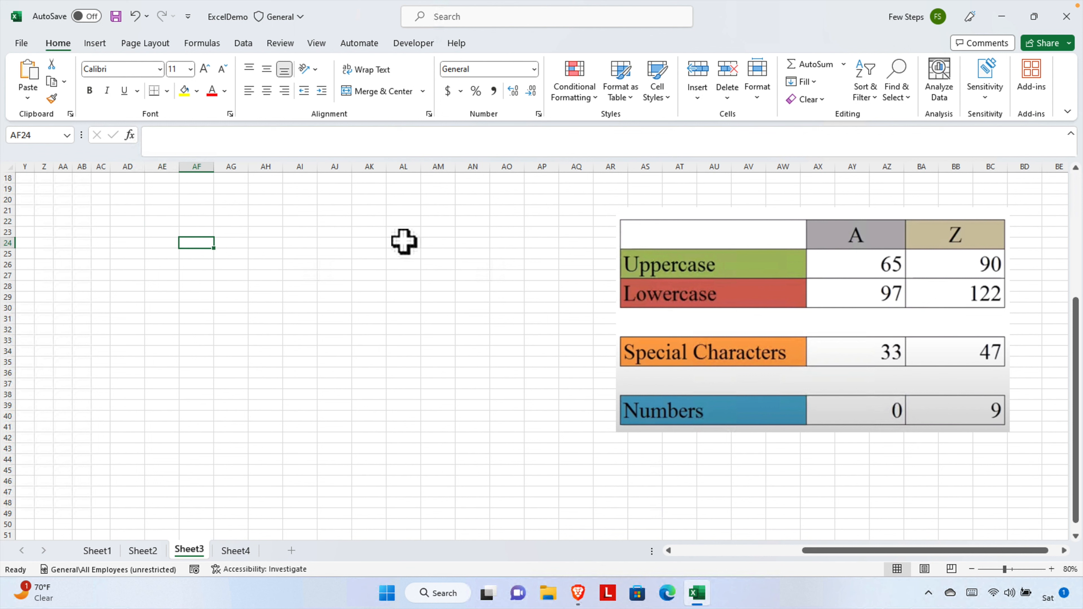
{"action": "type", "text": "=R"}
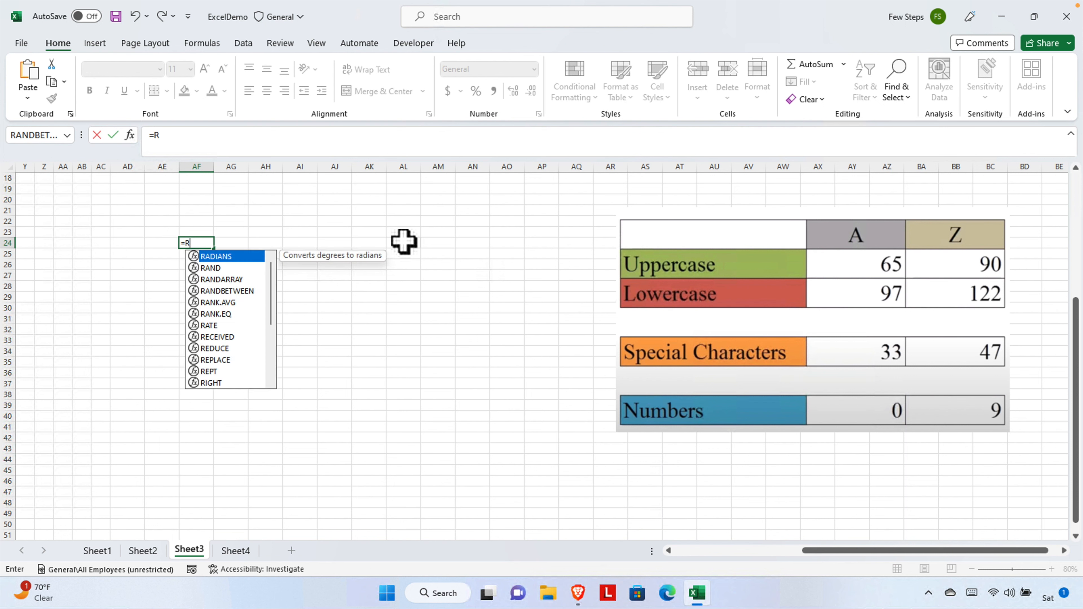
{"action": "type", "text": "an"}
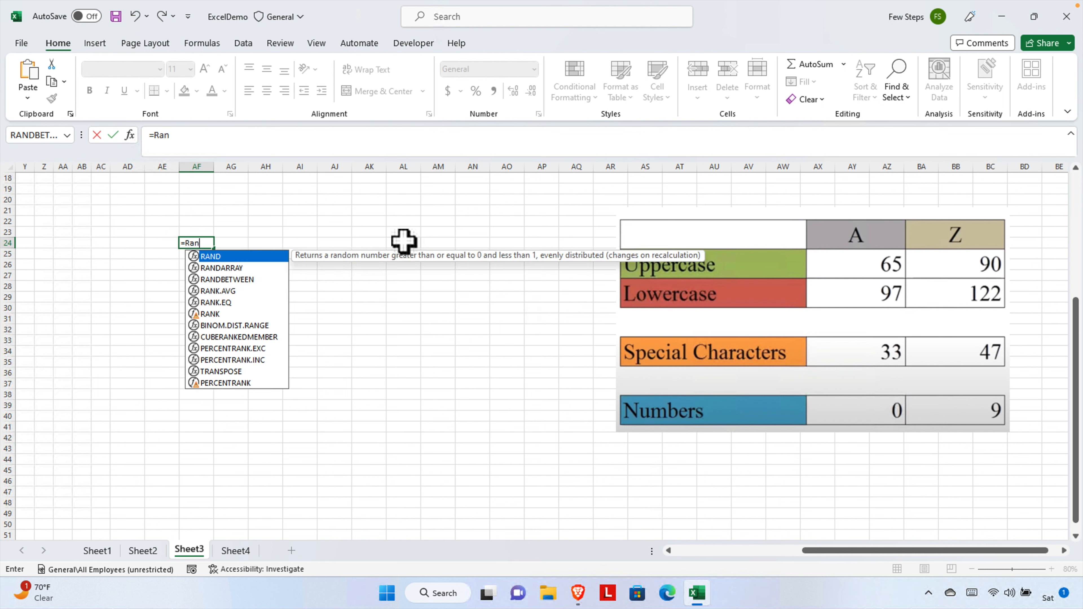
{"action": "key", "text": "Down"}
{"action": "key", "text": "Down"}
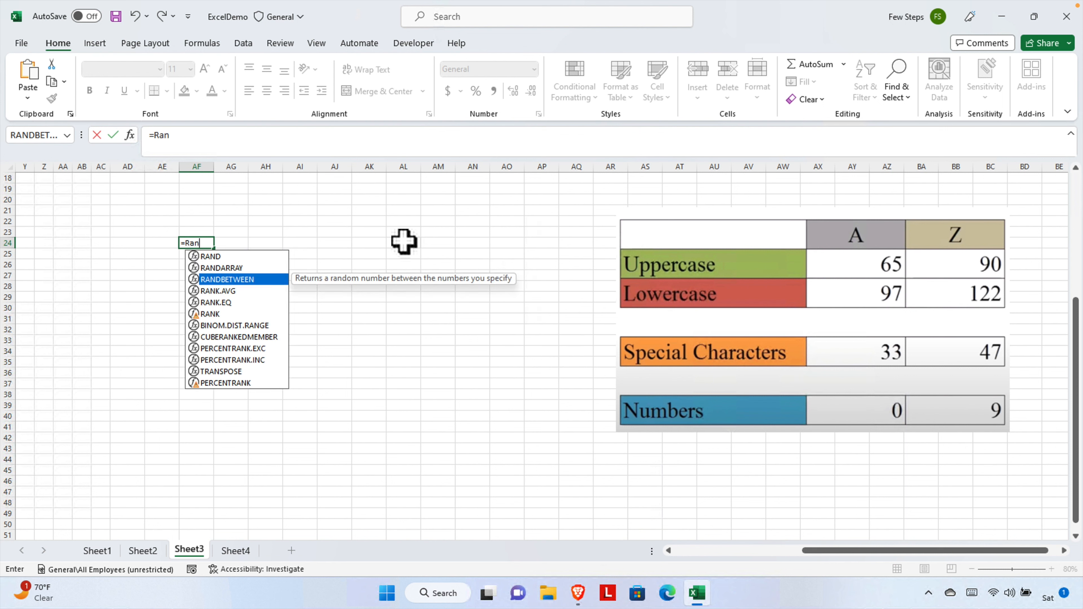
{"action": "key", "text": "Tab"}
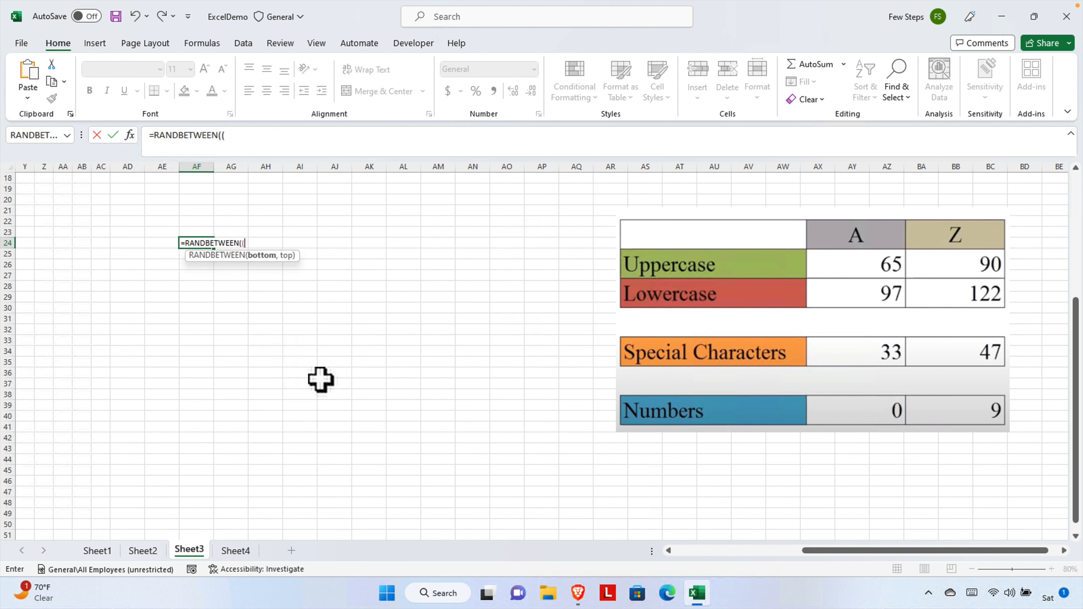
{"action": "type", "text": "0,0"}
{"action": "key", "text": "BackSpace"}
{"action": "type", "text": "9)"}
{"action": "key", "text": "Return"}
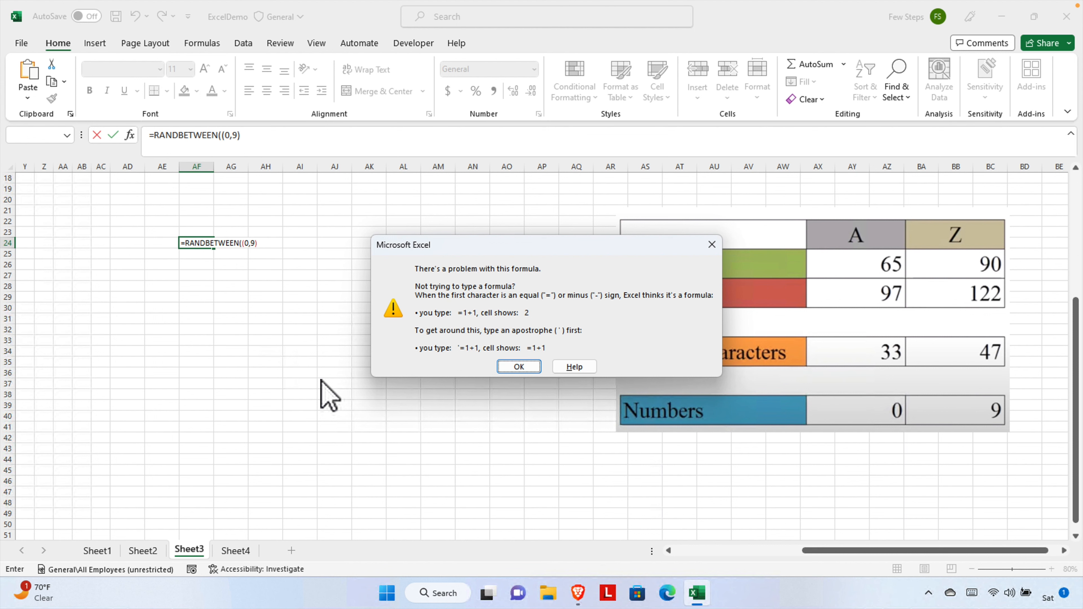
{"action": "key", "text": "Return"}
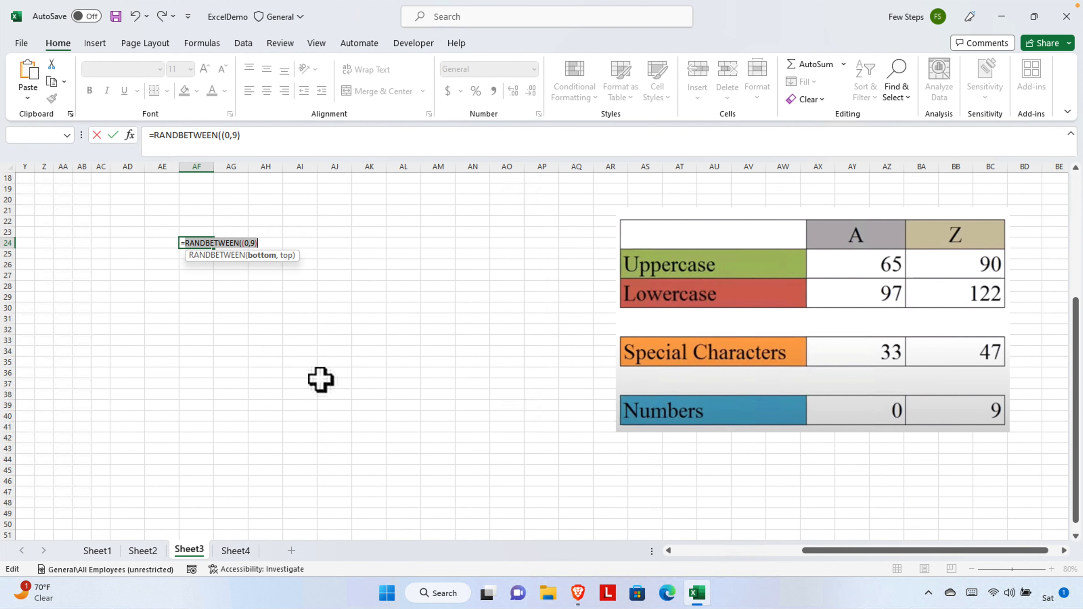
Step: Remove the extra opening parenthesis from the AF24 formula so it reads =RANDBETWEEN(0,9), and commit it
{"action": "key", "text": "Left"}
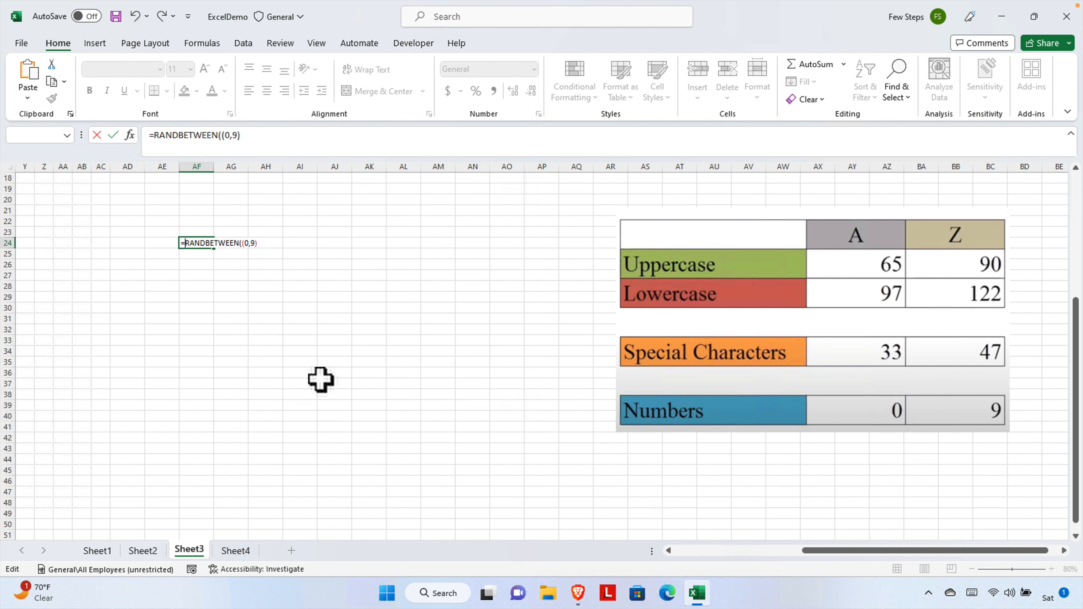
{"action": "key", "text": "Right"}
{"action": "key", "text": "Right"}
{"action": "key", "text": "Right"}
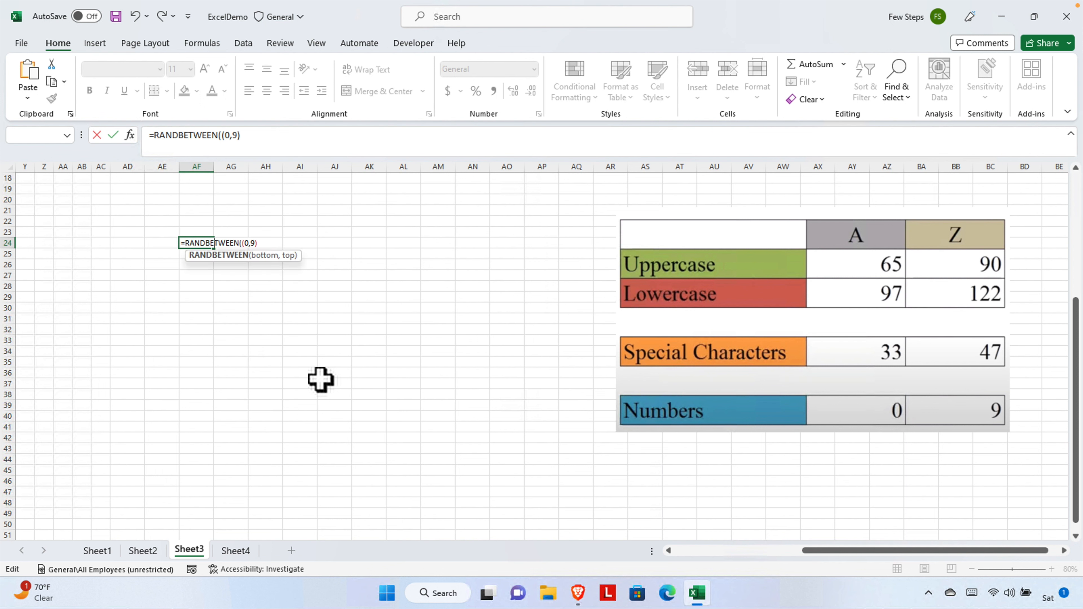
{"action": "key", "text": "Right"}
{"action": "key", "text": "Right"}
{"action": "key", "text": "Right"}
{"action": "key", "text": "Right"}
{"action": "key", "text": "Right"}
{"action": "key", "text": "Right"}
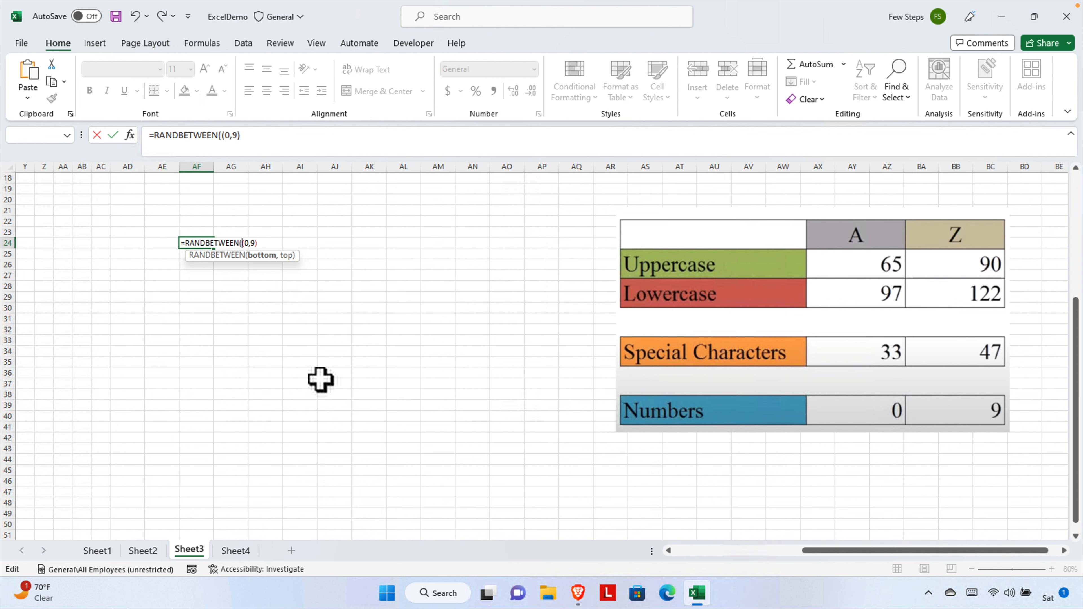
{"action": "key", "text": "BackSpace"}
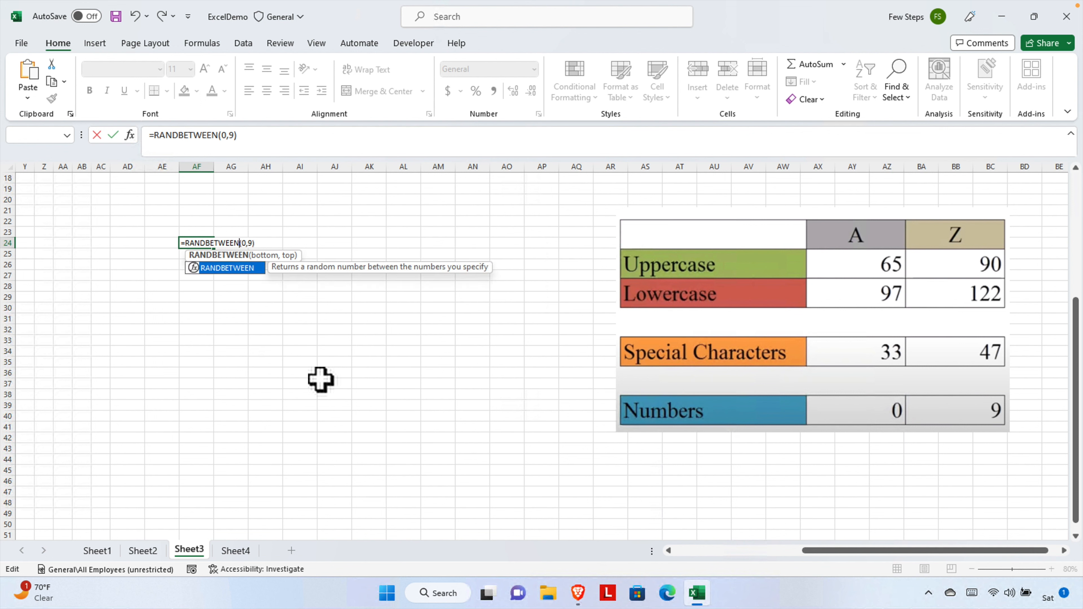
{"action": "key", "text": "Return"}
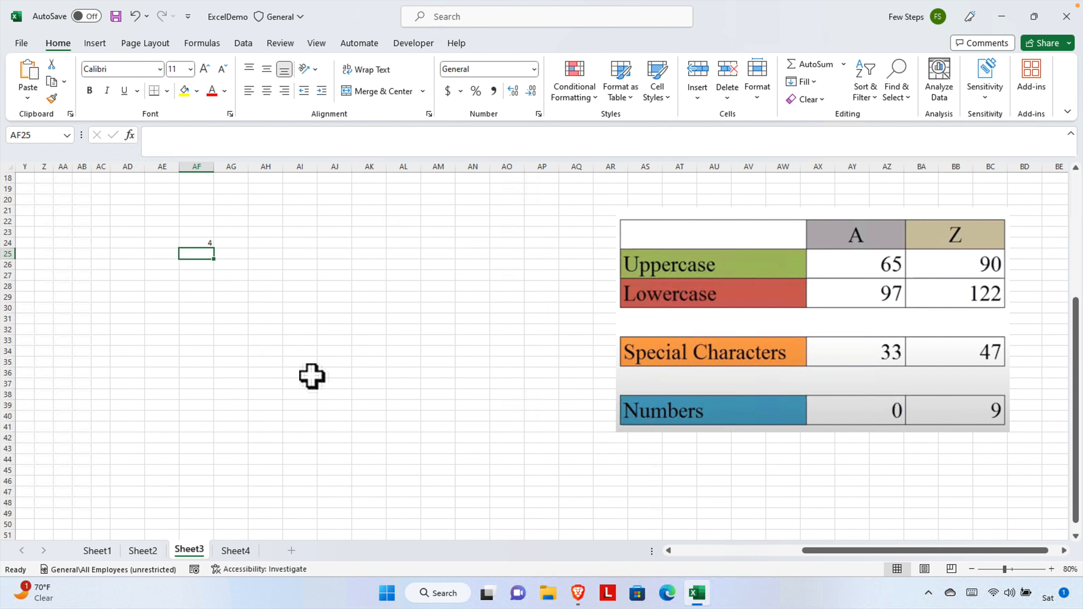
{"action": "left_click", "coordinate": [190, 244]}
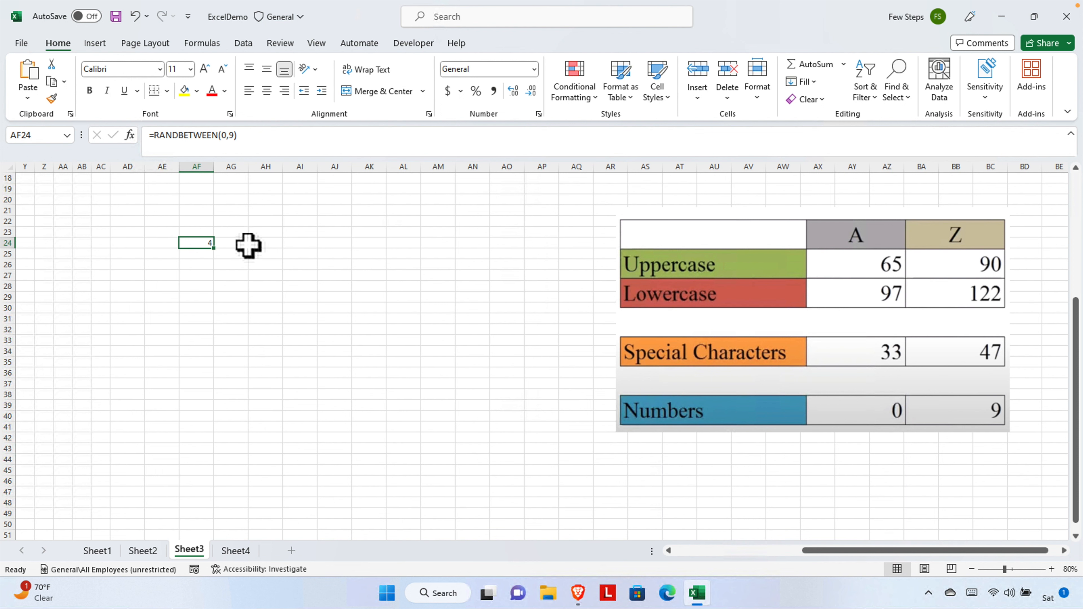
{"action": "left_click_drag", "start_coordinate": [265, 136], "coordinate": [92, 135]}
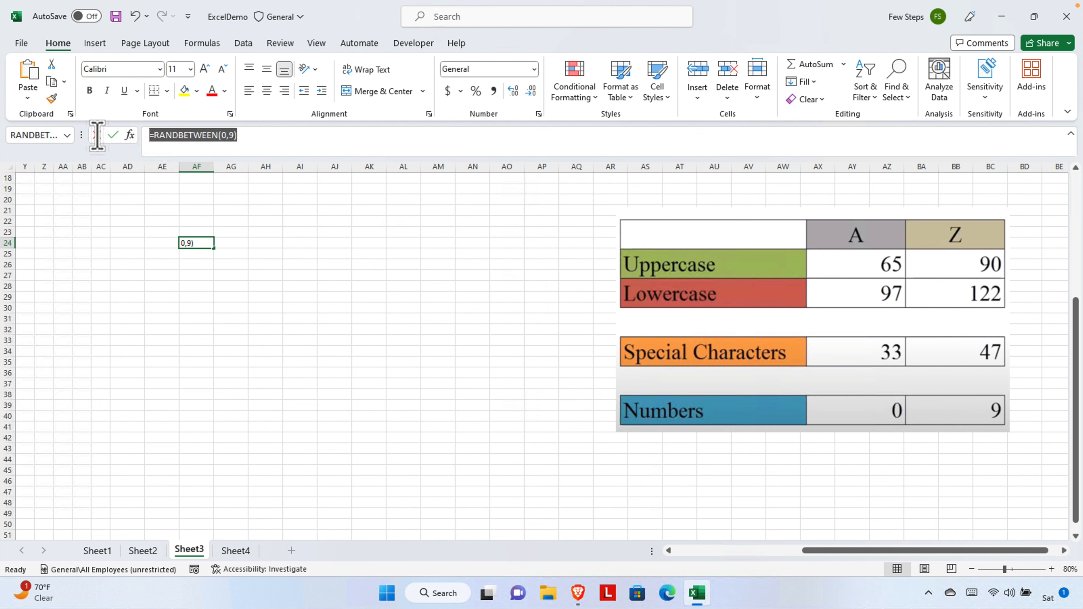
{"action": "type", "text": "="}
{"action": "left_click", "coordinate": [336, 244]}
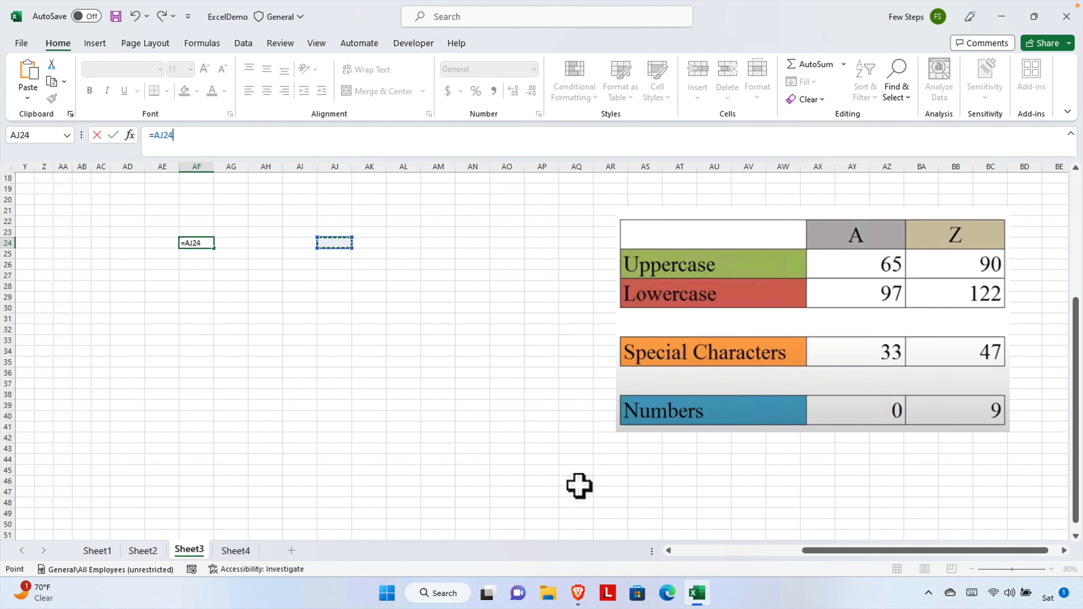
{"action": "key", "text": "Escape"}
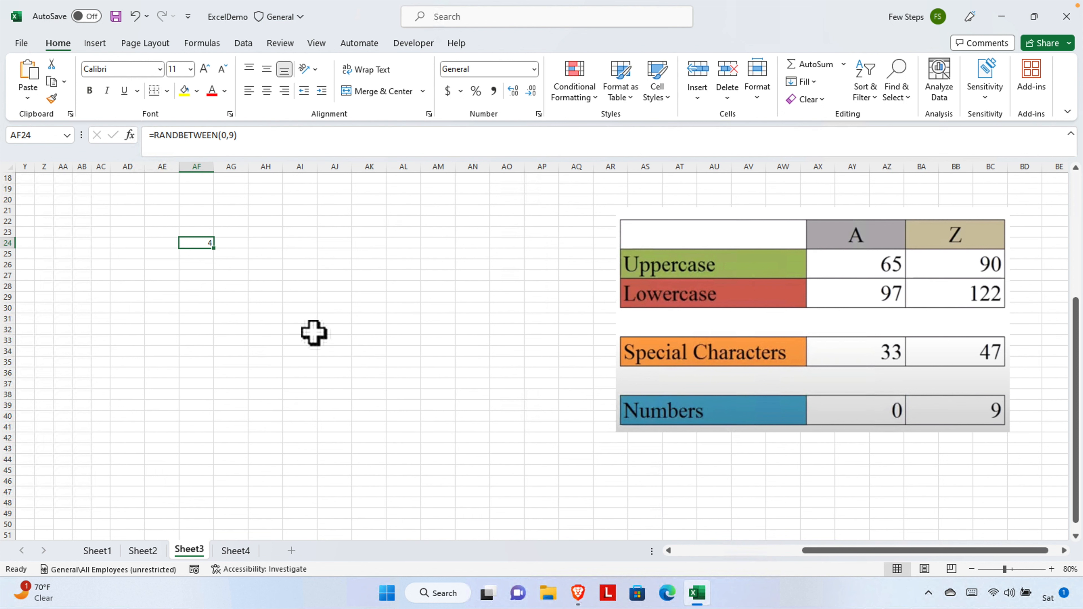
{"action": "left_click", "coordinate": [282, 319]}
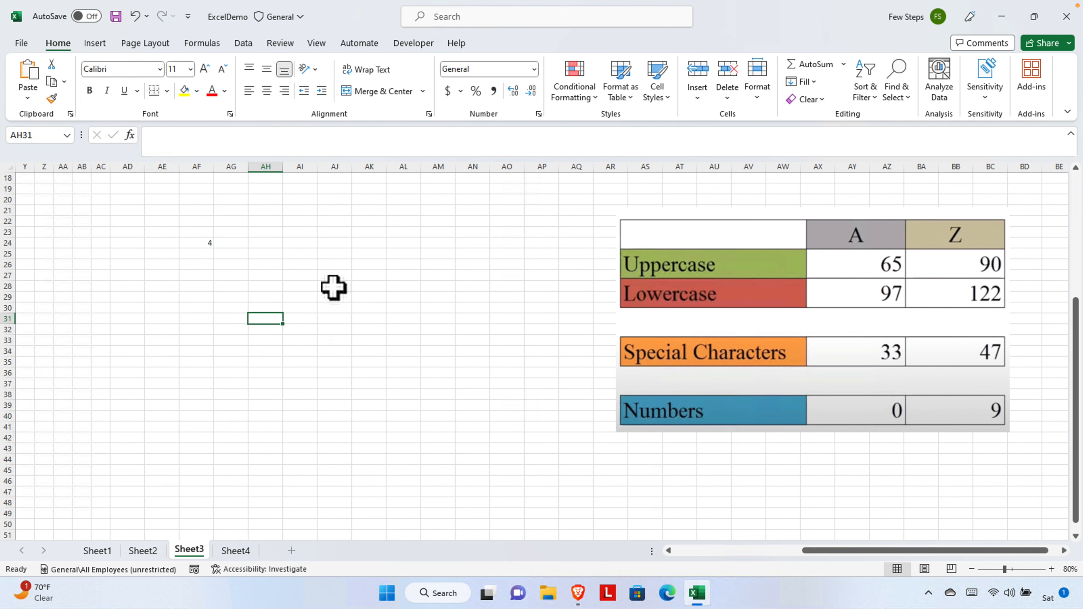
Step: Enter the formula =CHAR(65) in cell AH24 to produce an uppercase letter from its character code
{"action": "left_click", "coordinate": [267, 242]}
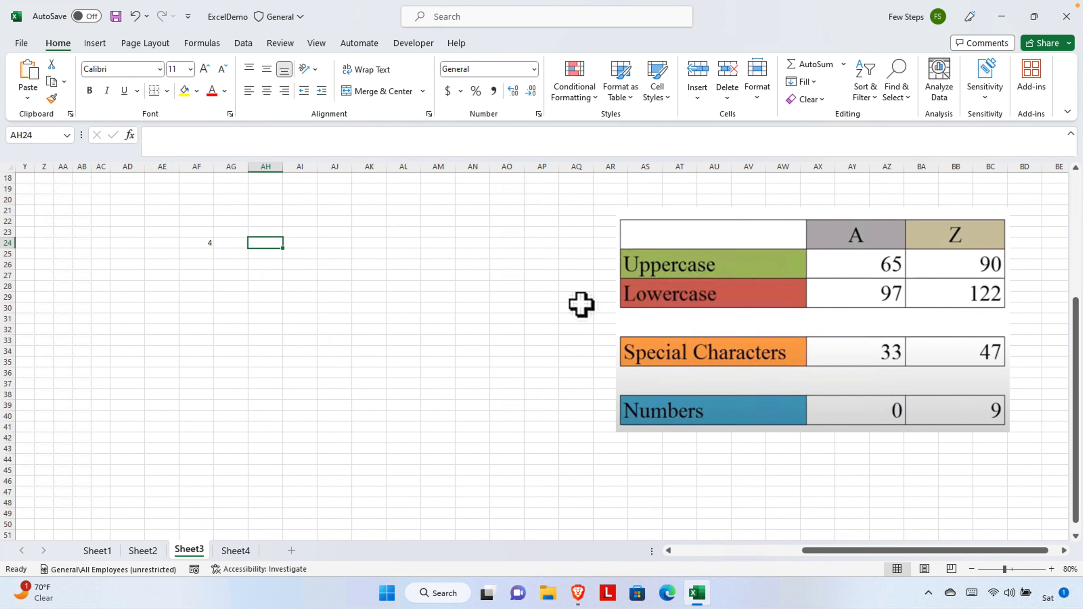
{"action": "type", "text": "="}
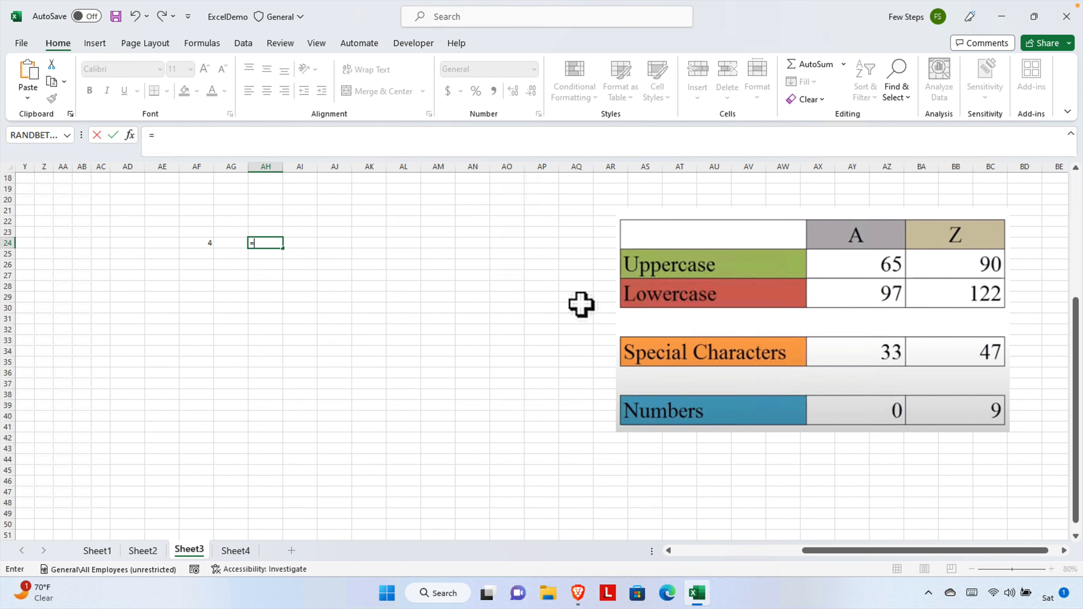
{"action": "type", "text": "Cha"}
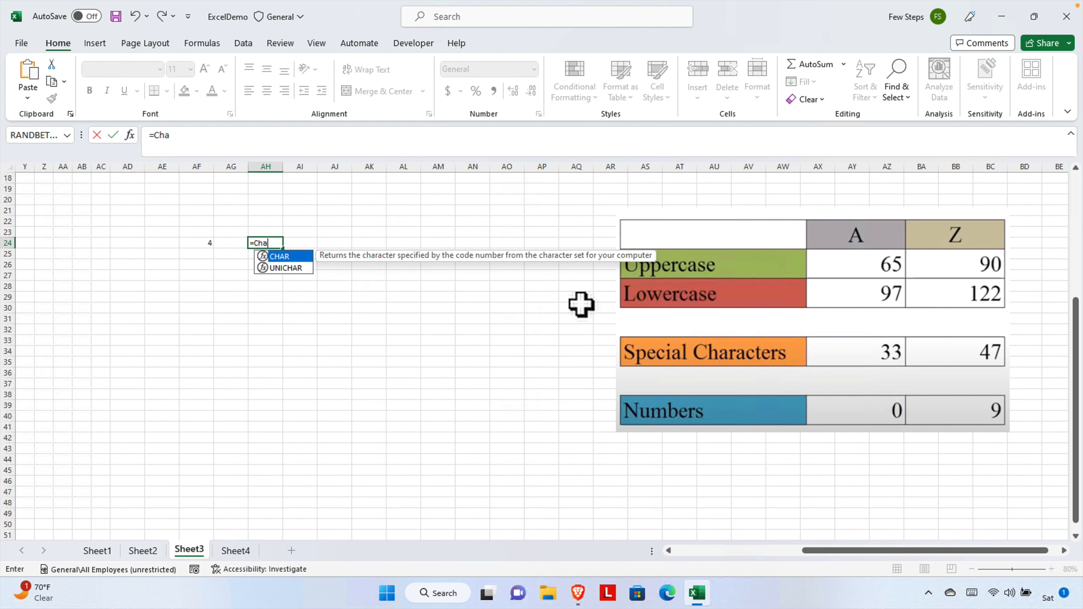
{"action": "key", "text": "Tab"}
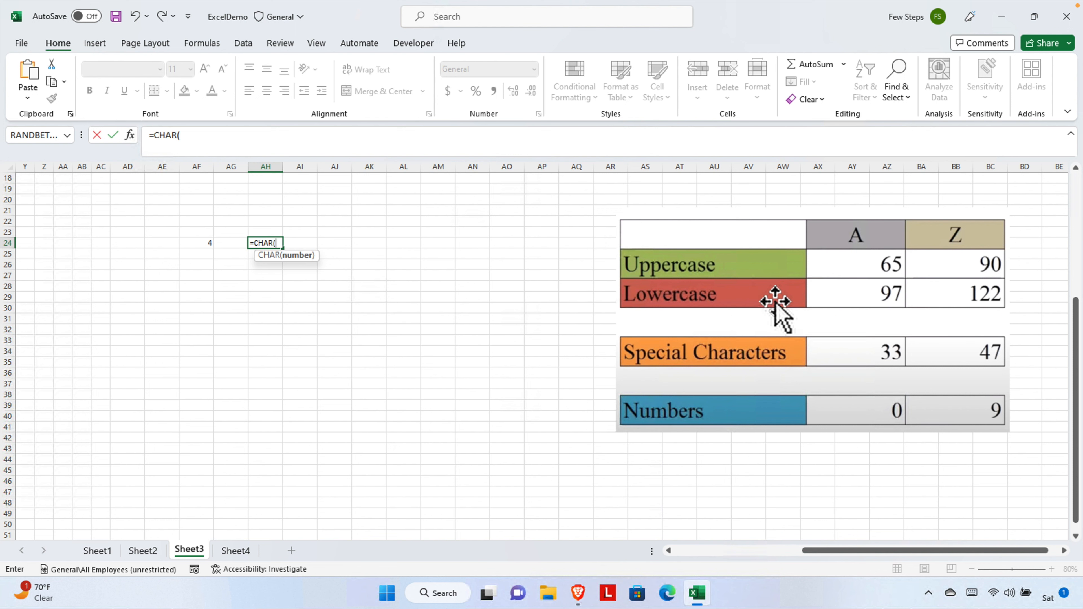
{"action": "type", "text": "6"}
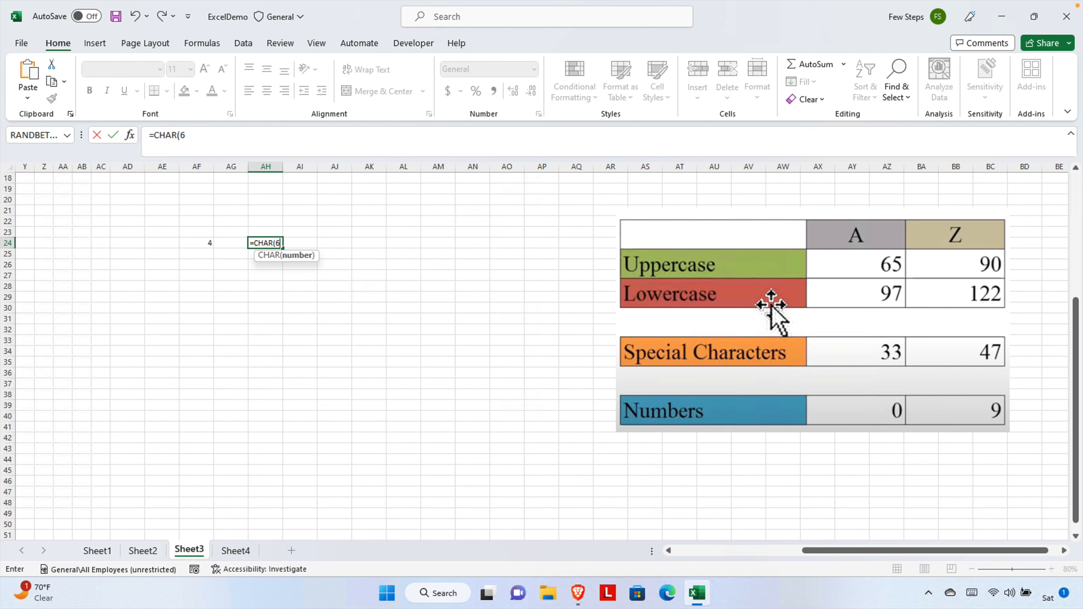
{"action": "type", "text": "5)"}
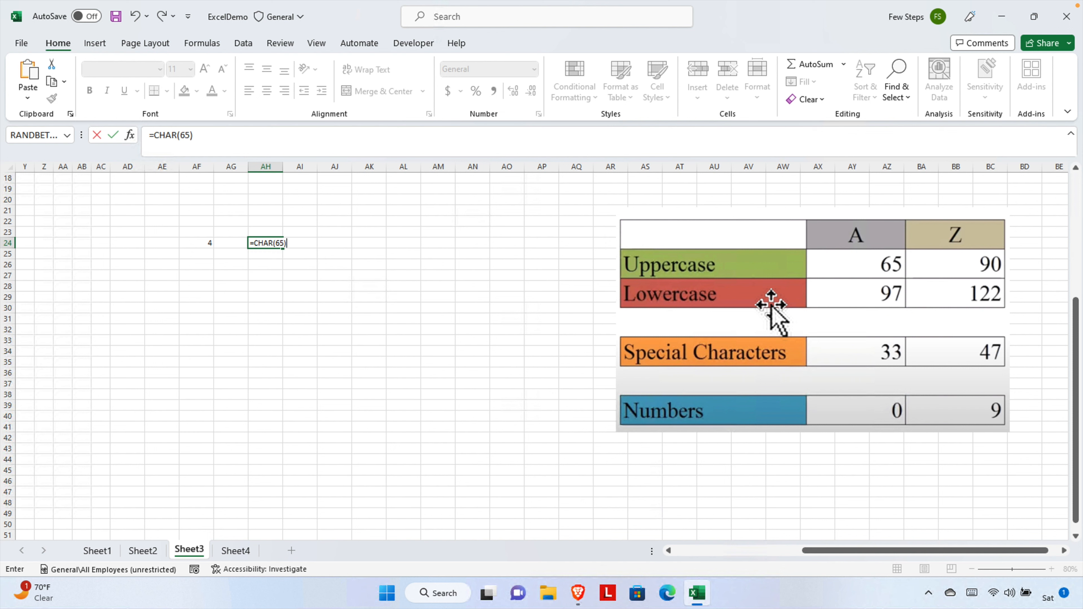
{"action": "key", "text": "Return"}
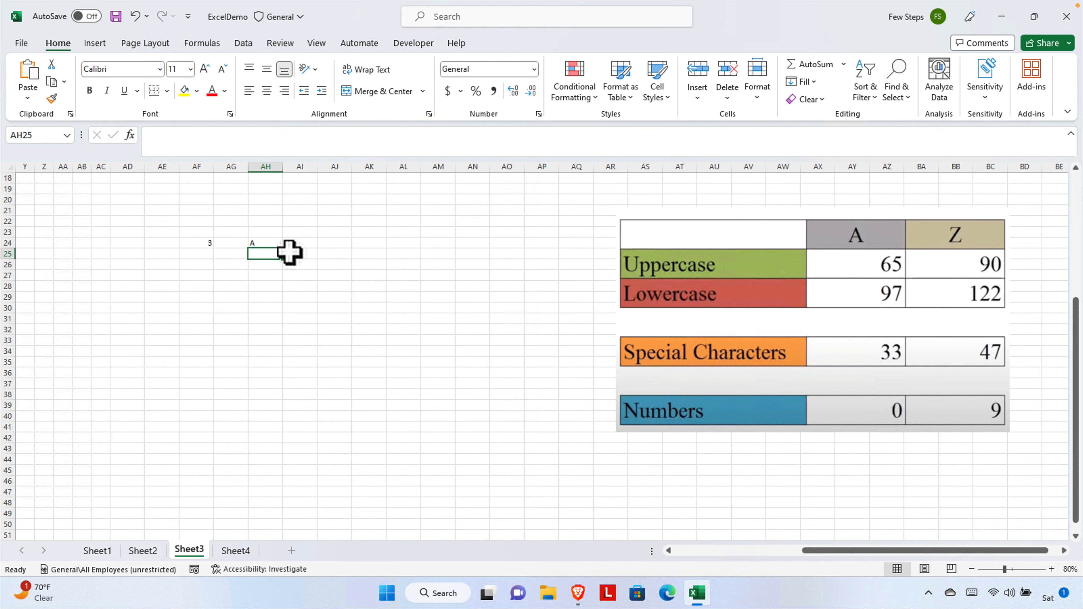
{"action": "left_click", "coordinate": [276, 242]}
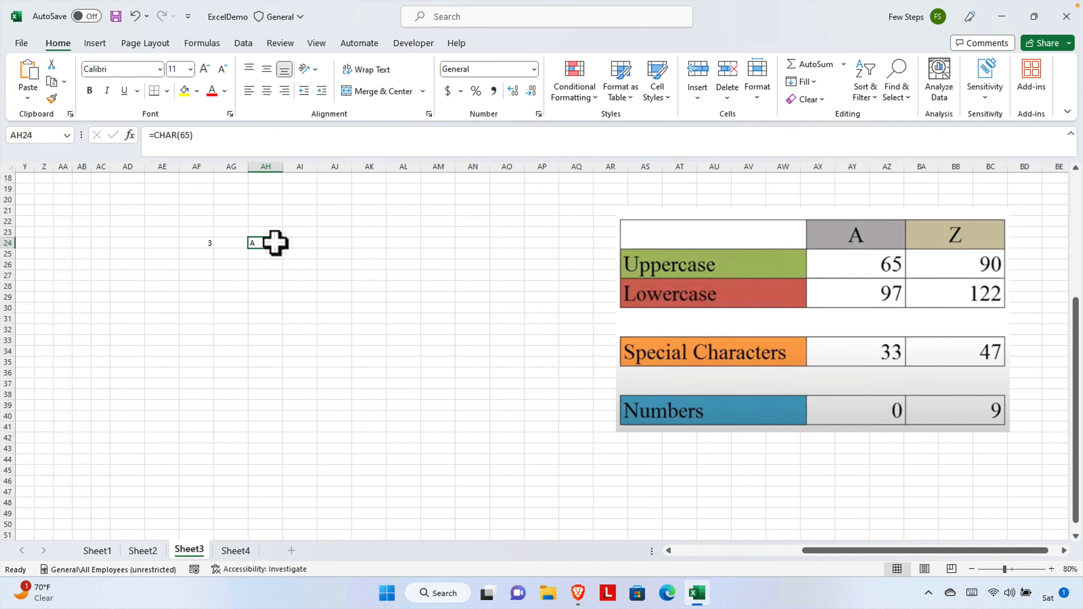
{"action": "left_click", "coordinate": [306, 276]}
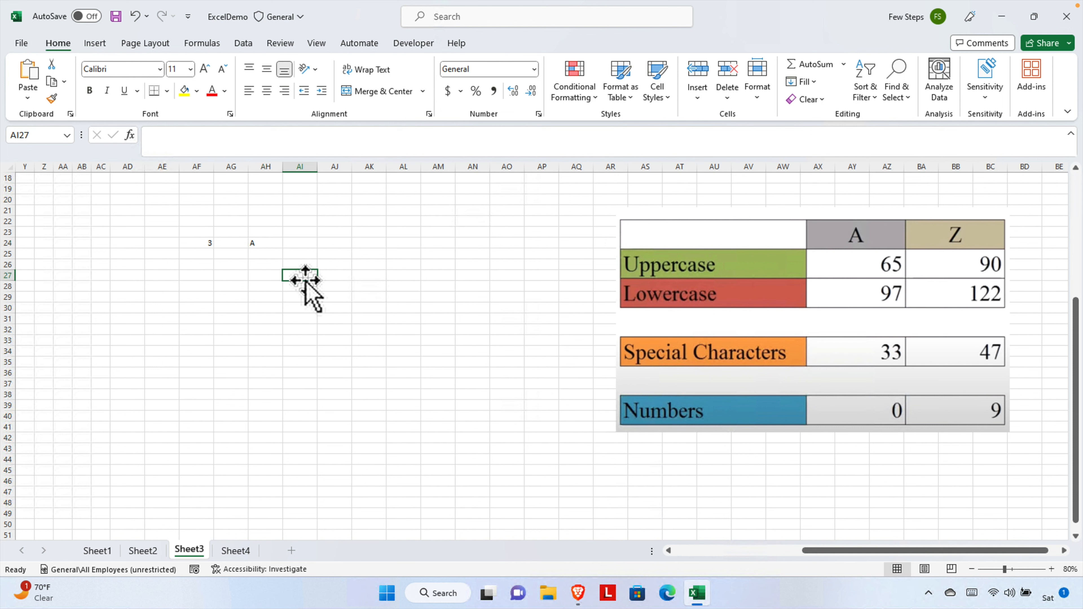
Step: Enter the formula =CHAR(97) in cell AI24 to produce a lowercase letter from its character code
{"action": "left_click", "coordinate": [306, 245]}
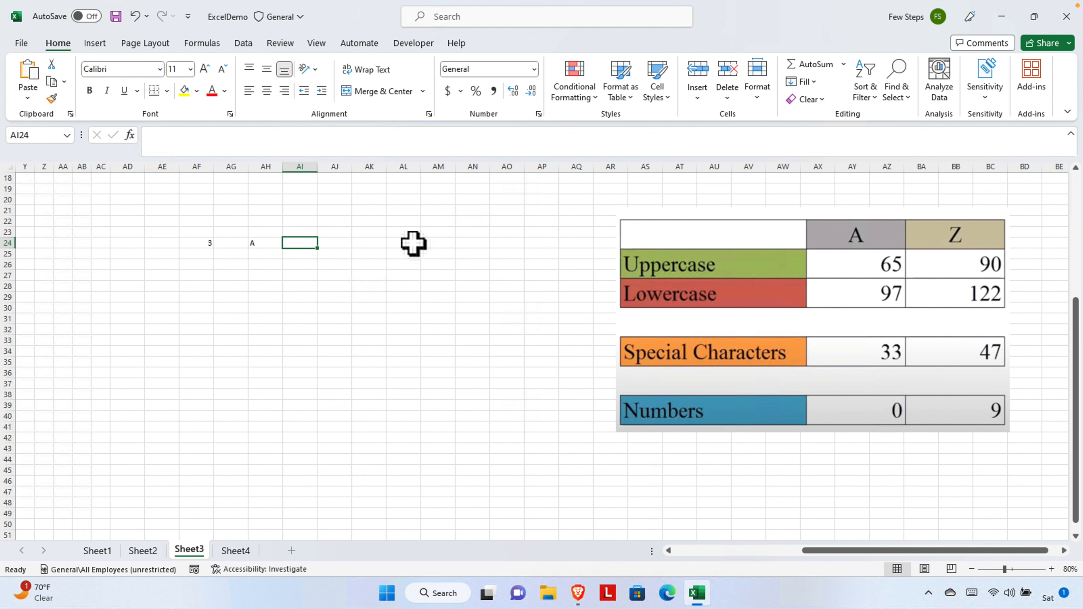
{"action": "type", "text": "="}
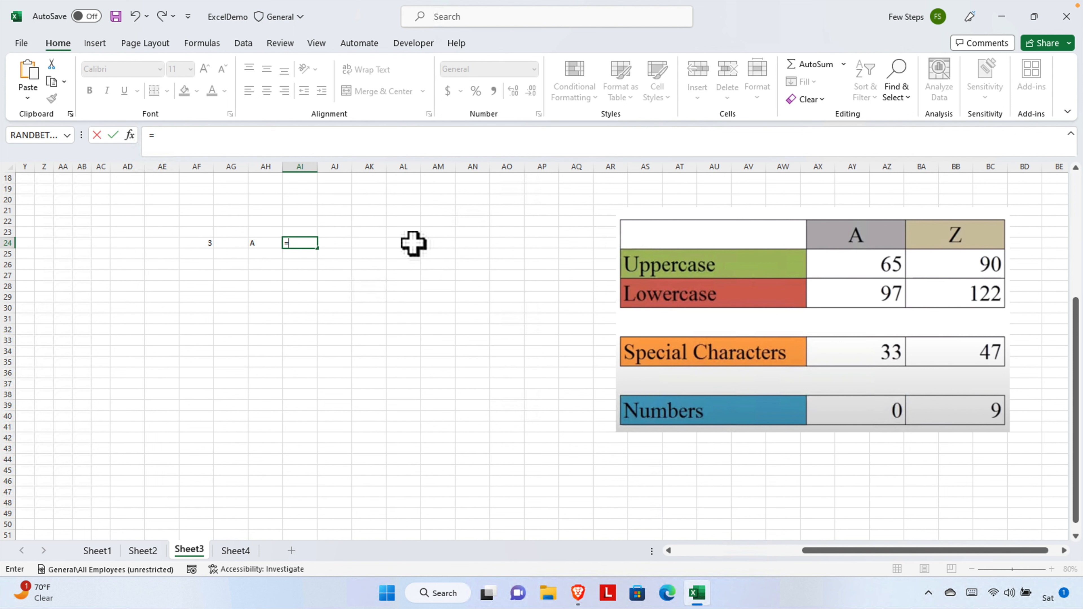
{"action": "type", "text": "ran"}
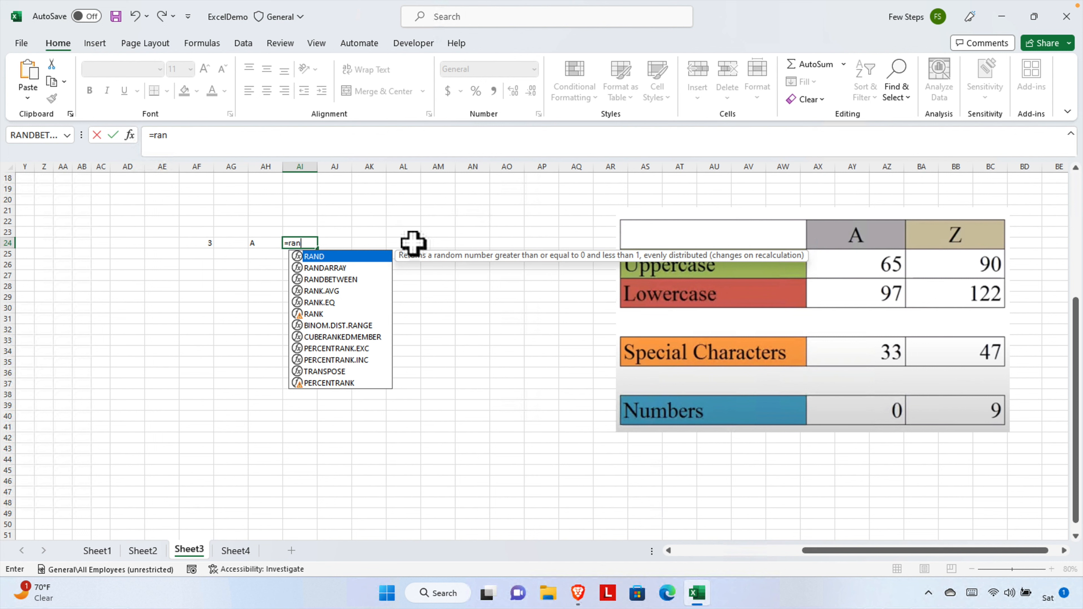
{"action": "key", "text": "BackSpace"}
{"action": "key", "text": "BackSpace"}
{"action": "key", "text": "BackSpace"}
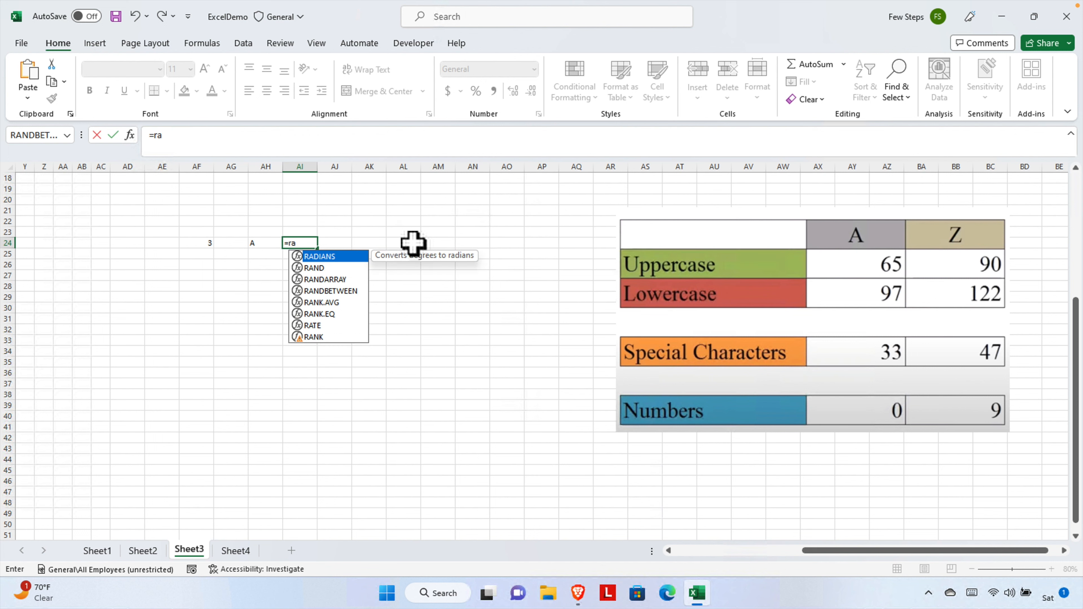
{"action": "type", "text": "ca"}
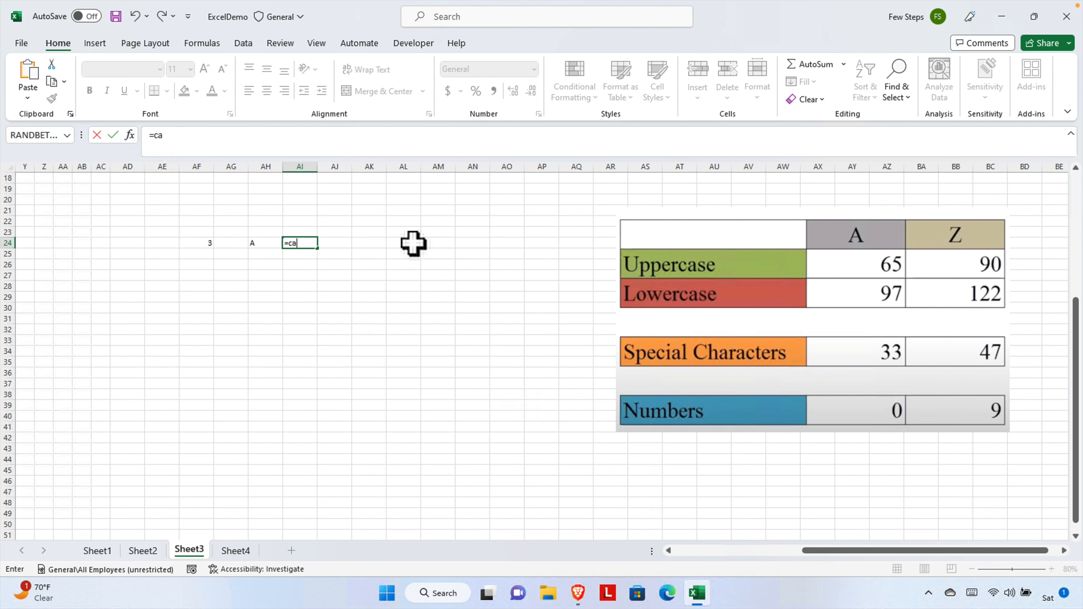
{"action": "key", "text": "BackSpace"}
{"action": "type", "text": "ha"}
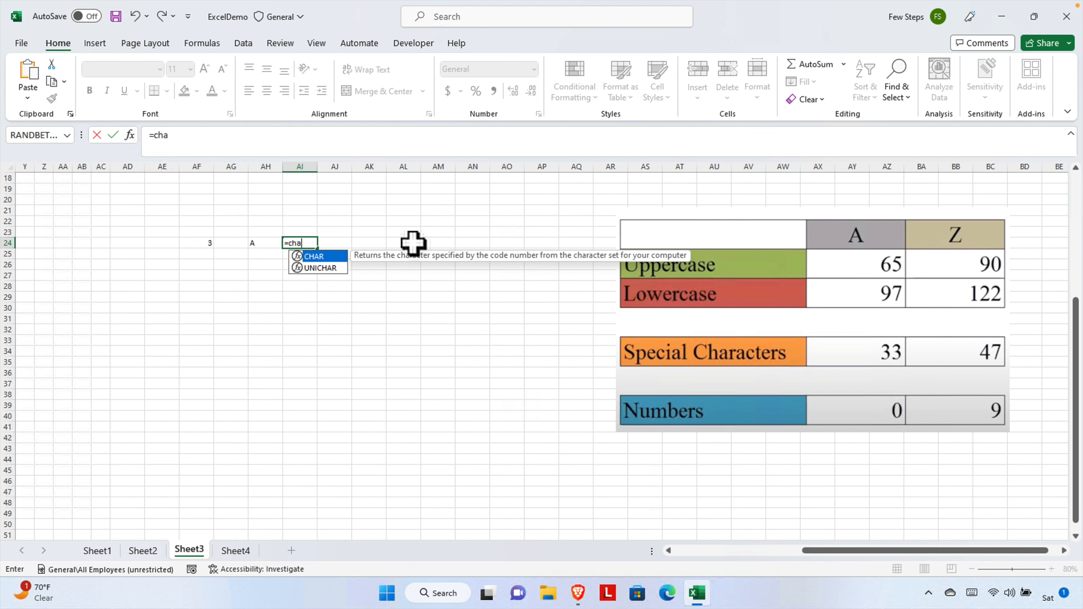
{"action": "key", "text": "Tab"}
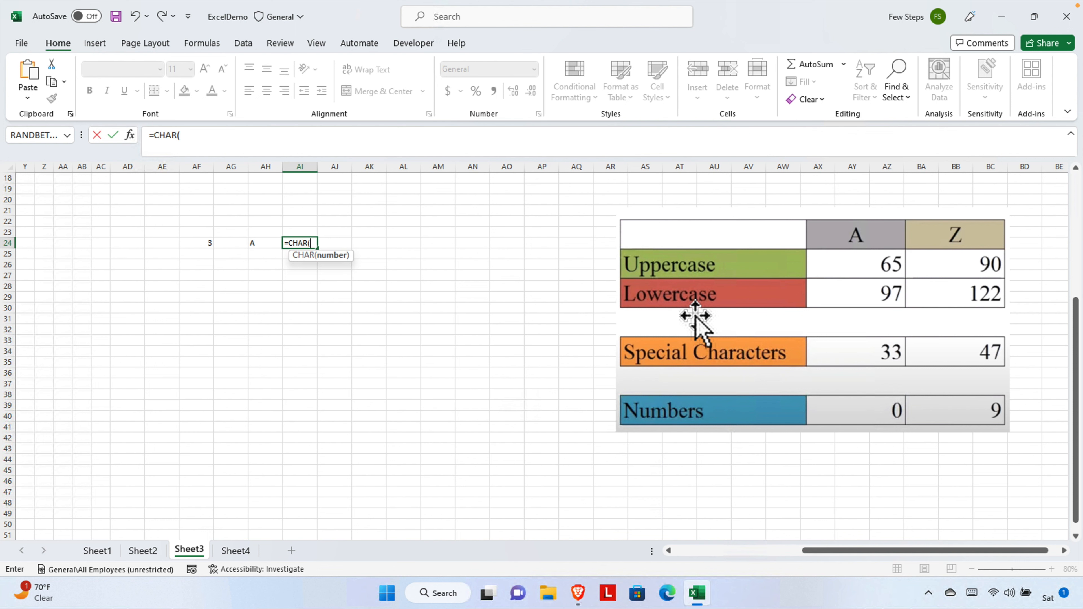
{"action": "type", "text": "97)"}
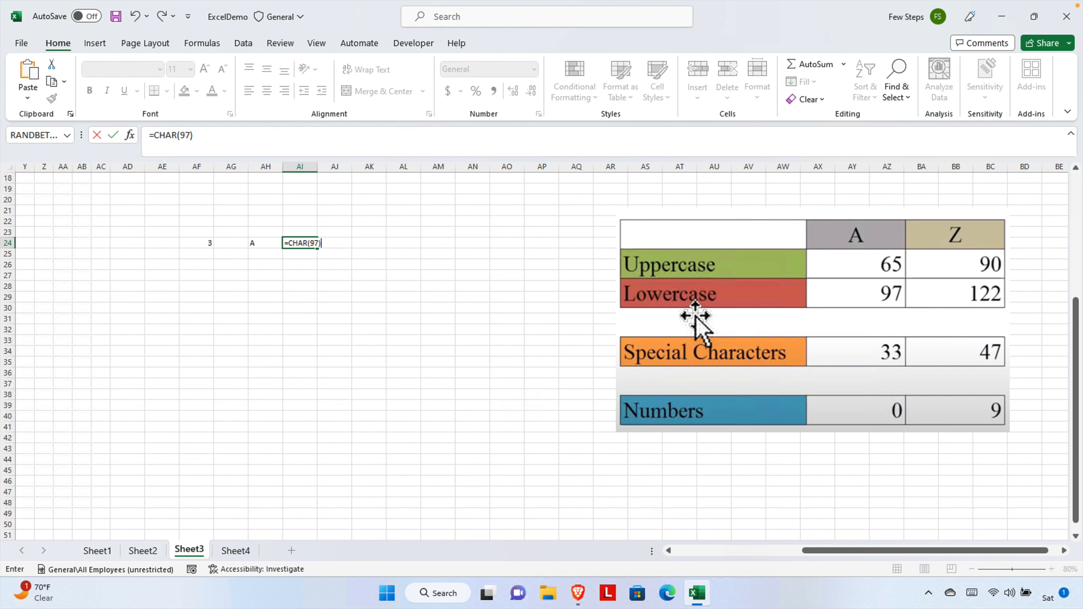
{"action": "key", "text": "Return"}
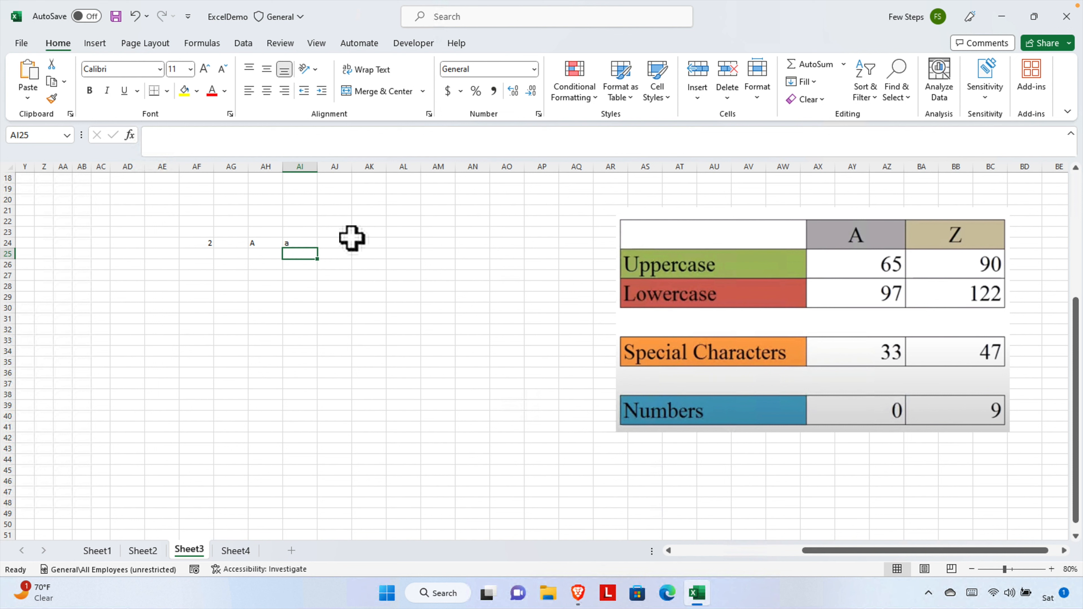
Step: Enter the formula =CHAR(33) in cell AJ24 to produce a special character from its character code
{"action": "left_click", "coordinate": [342, 244]}
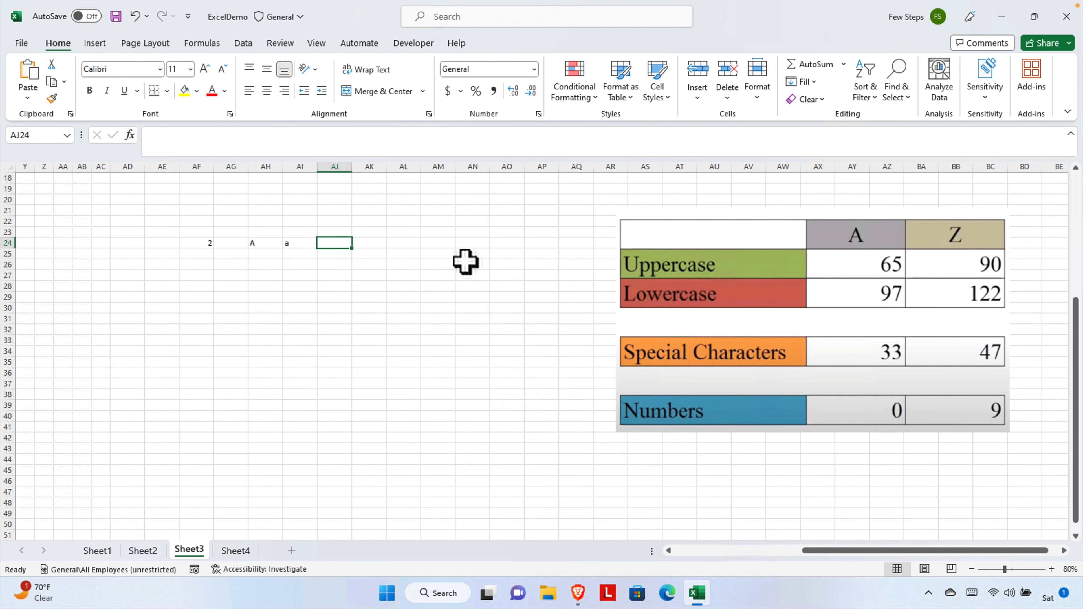
{"action": "type", "text": "="}
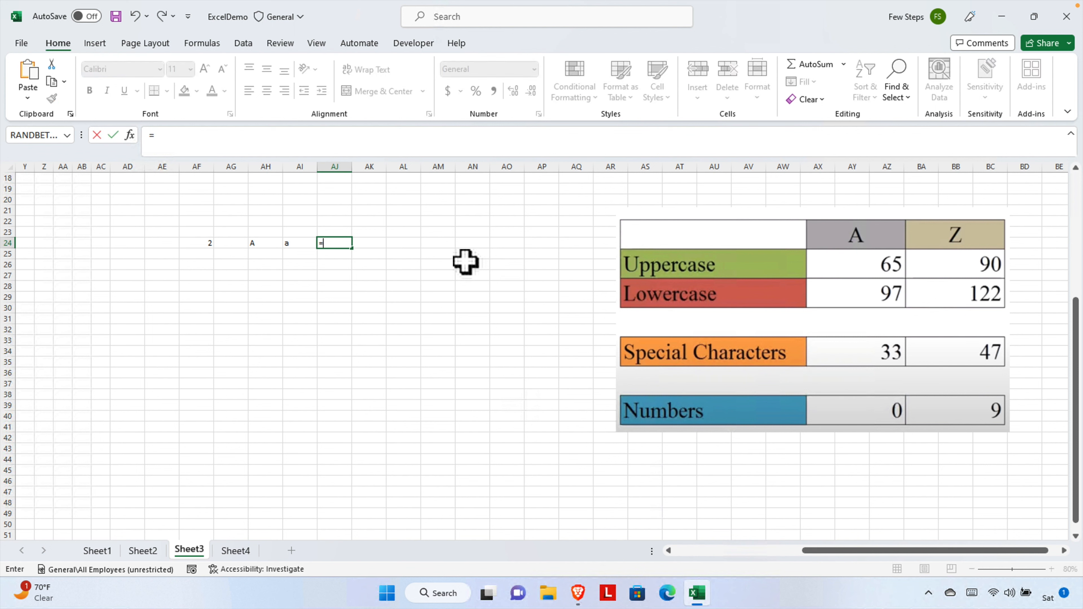
{"action": "type", "text": "cha"}
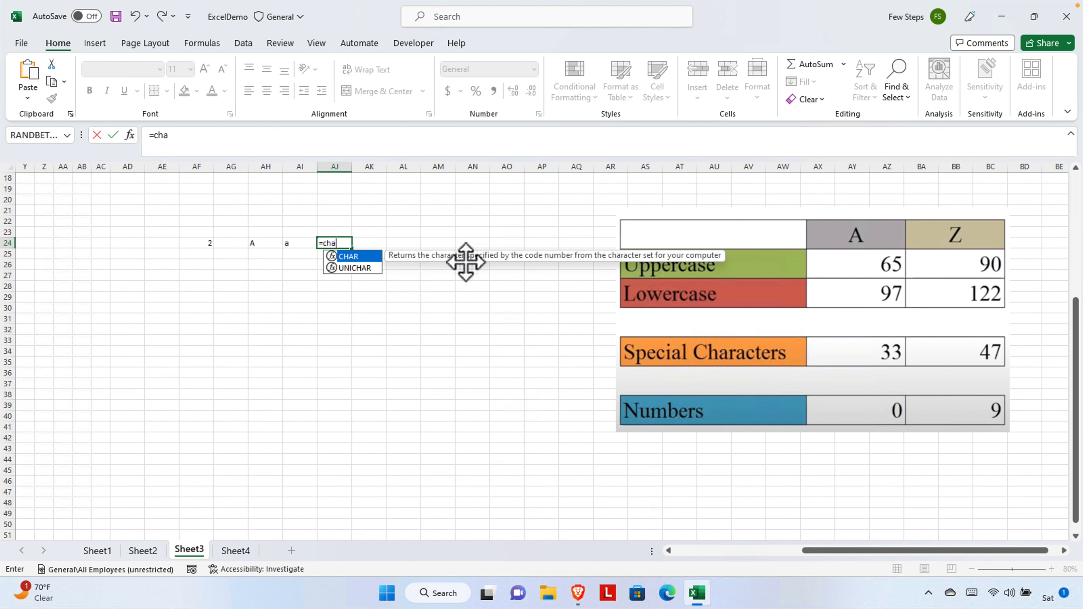
{"action": "key", "text": "Tab"}
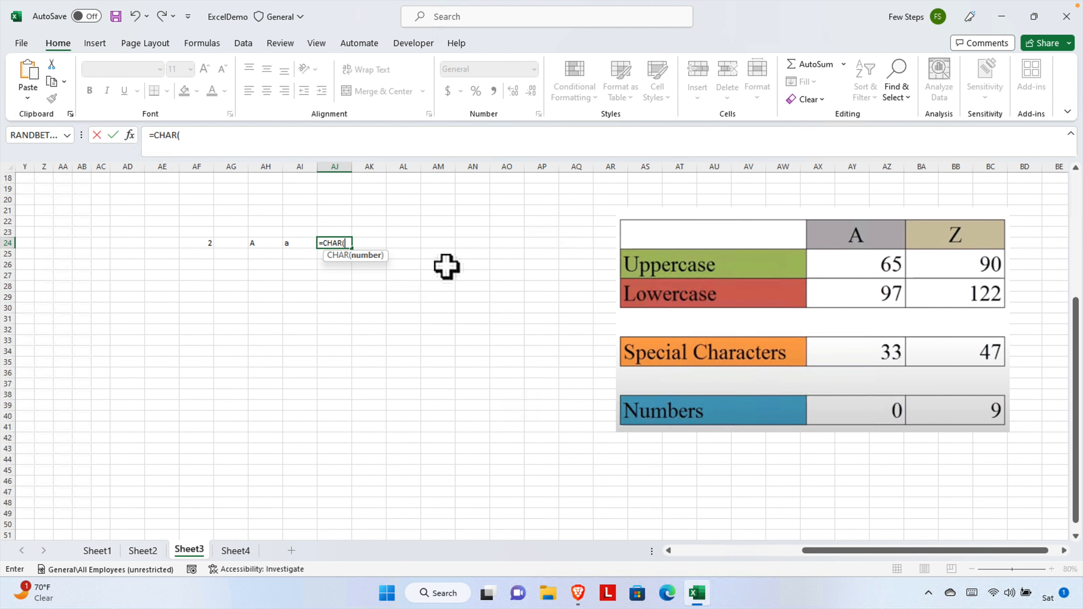
{"action": "type", "text": "4"}
{"action": "key", "text": "BackSpace"}
{"action": "type", "text": "33)"}
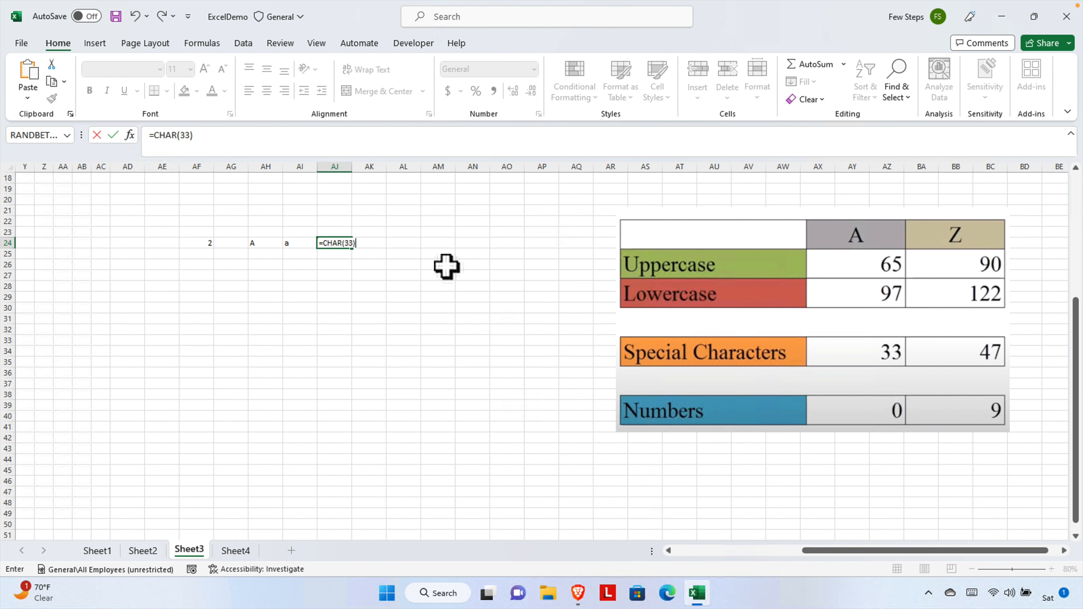
{"action": "key", "text": "Return"}
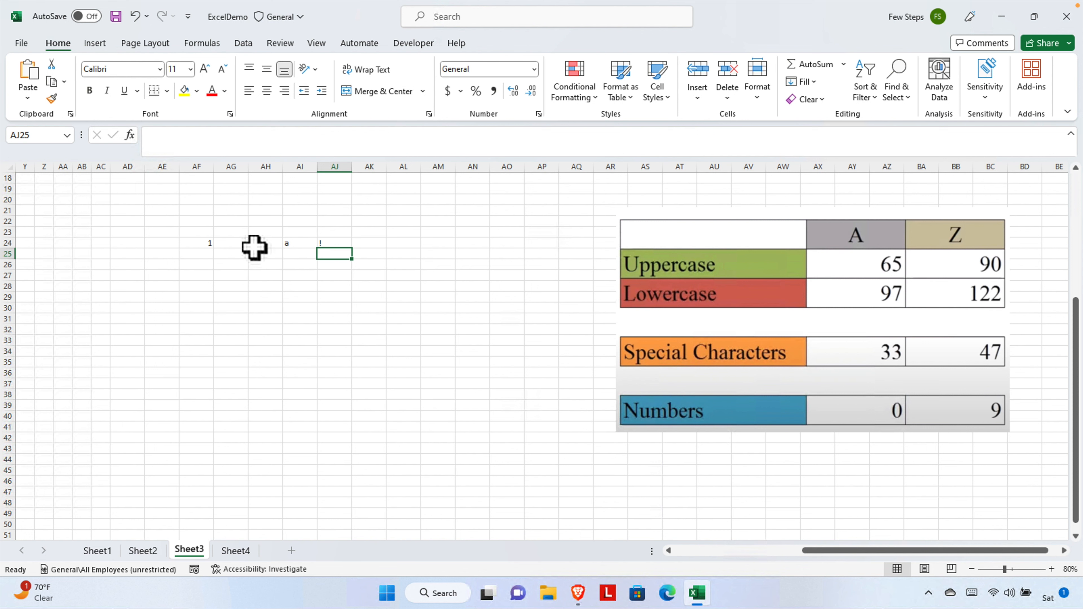
{"action": "left_click", "coordinate": [255, 244]}
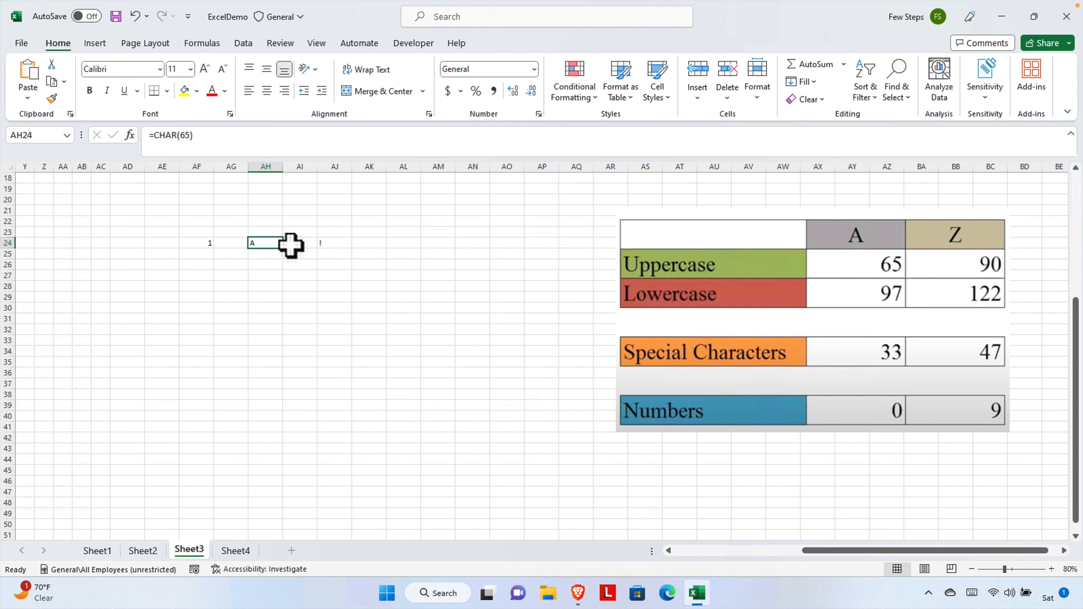
{"action": "left_click", "coordinate": [197, 243]}
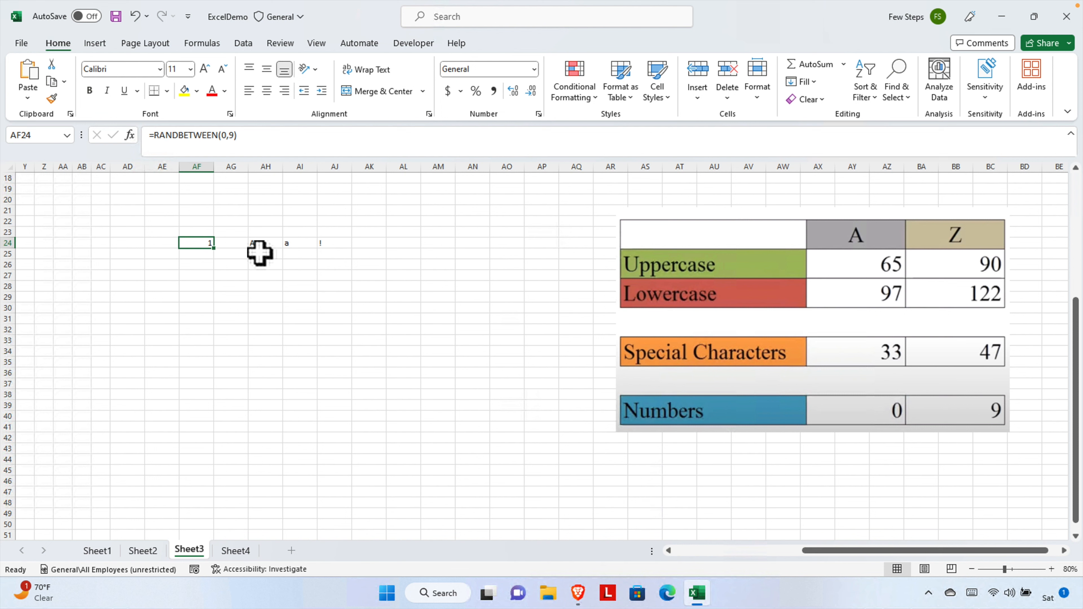
{"action": "left_click", "coordinate": [261, 254]}
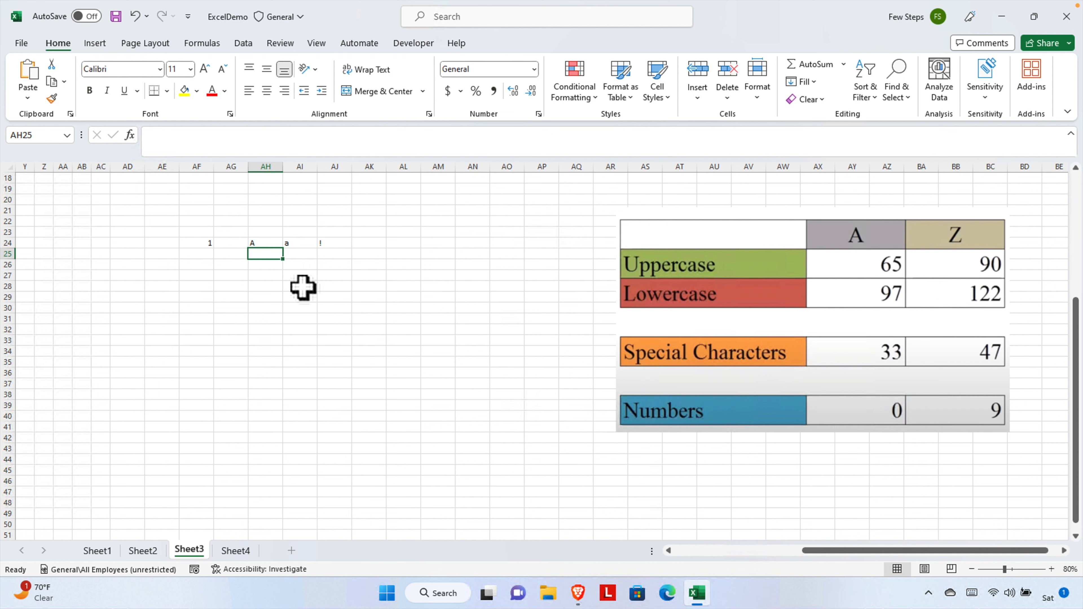
Step: Change the AH24 formula to =CHAR(RANDBETWEEN(65,90)) for random uppercase letters and fill it down to AH37
{"action": "left_click", "coordinate": [268, 243]}
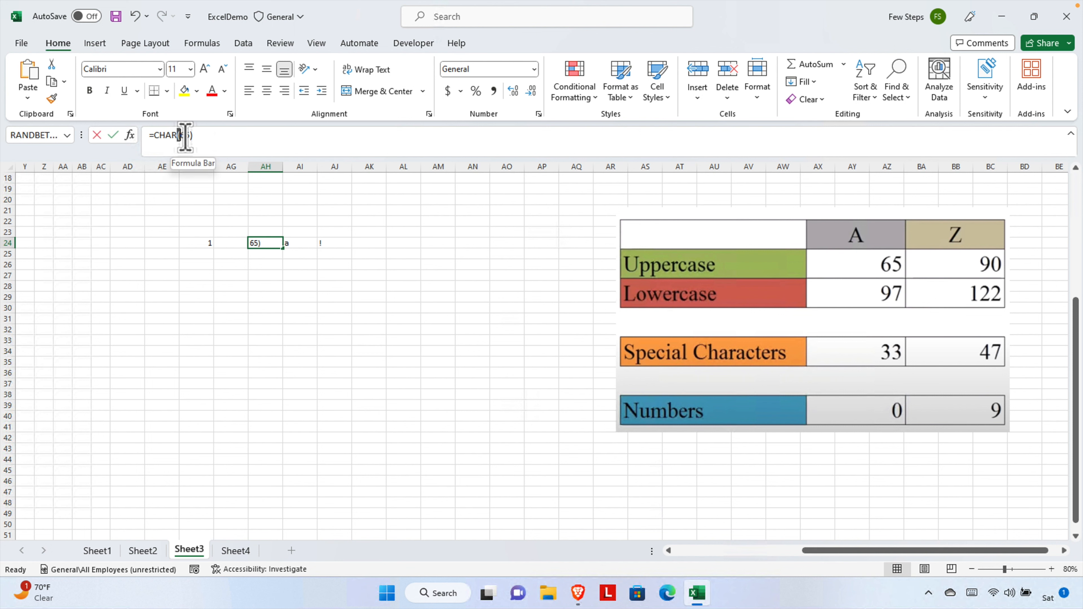
{"action": "left_click_drag", "start_coordinate": [186, 136], "coordinate": [177, 135]}
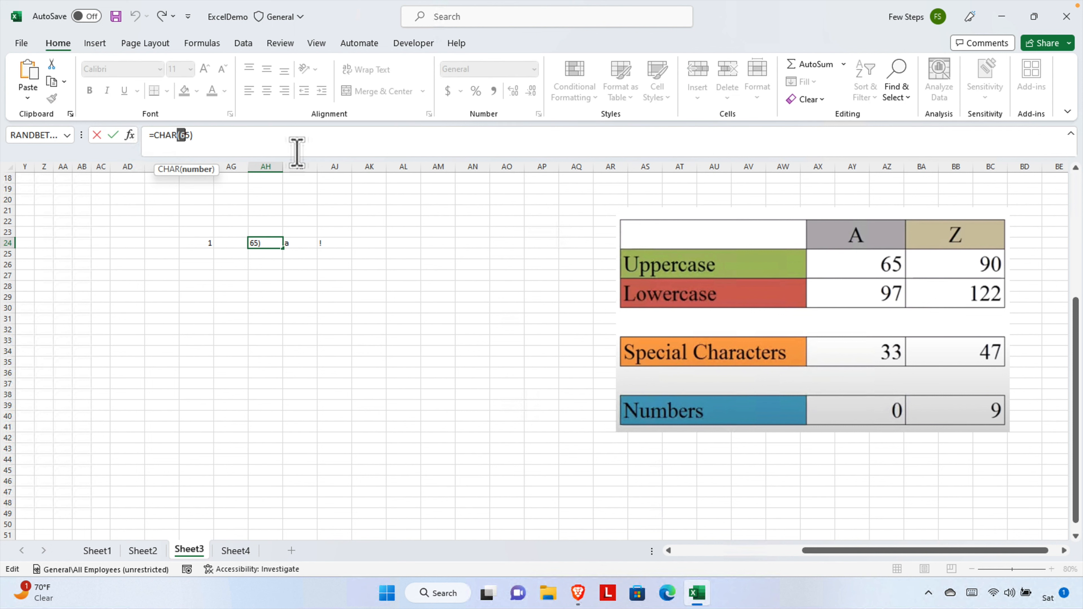
{"action": "key", "text": "Right"}
{"action": "key", "text": "BackSpace"}
{"action": "key", "text": "BackSpace"}
{"action": "type", "text": "Ran"}
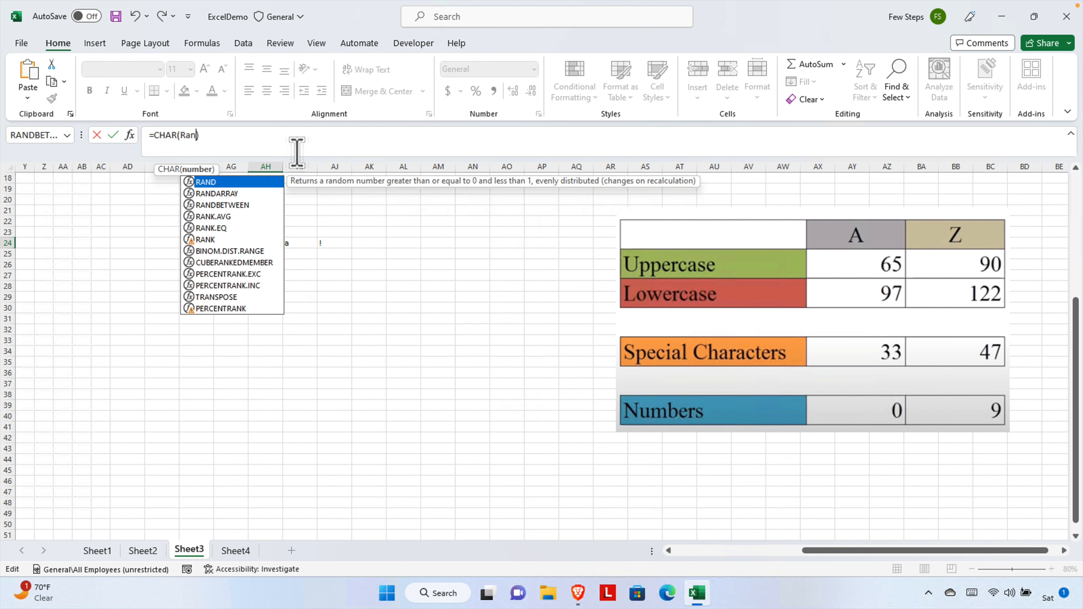
{"action": "key", "text": "Down"}
{"action": "key", "text": "Down"}
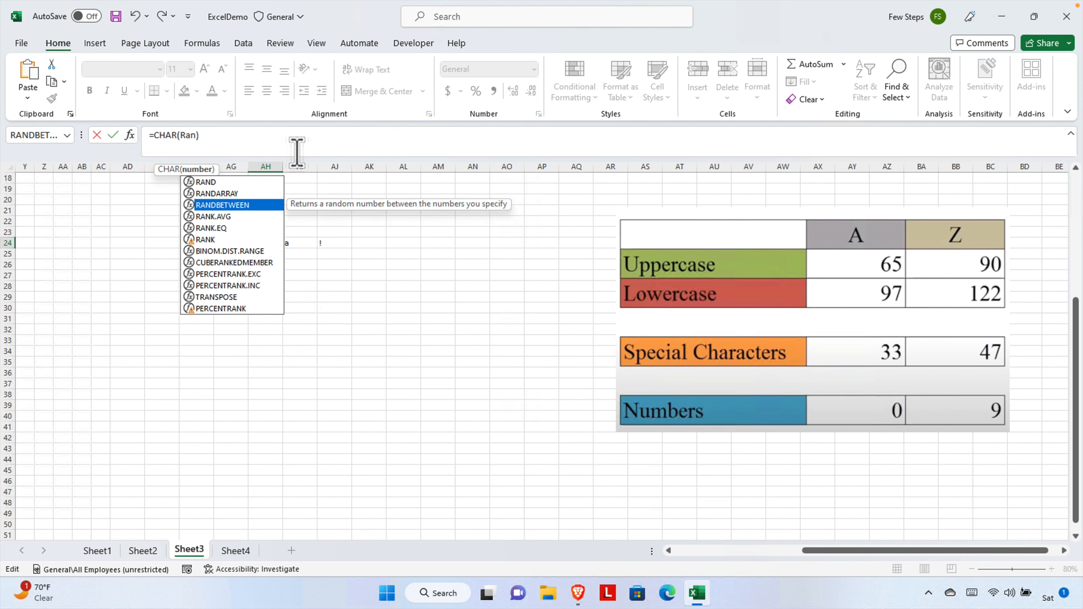
{"action": "key", "text": "Tab"}
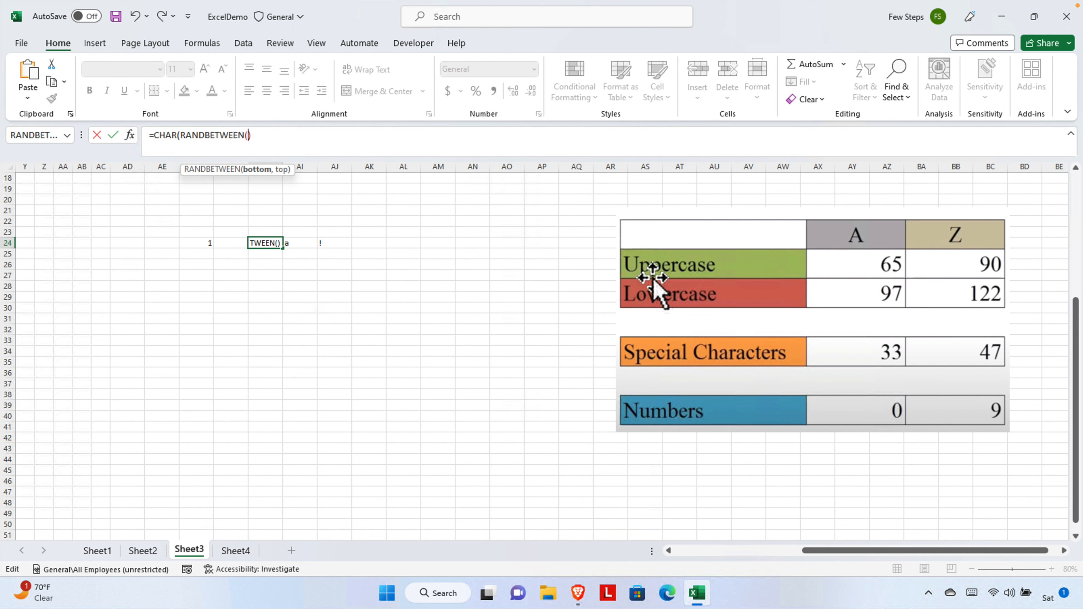
{"action": "type", "text": "65,90))"}
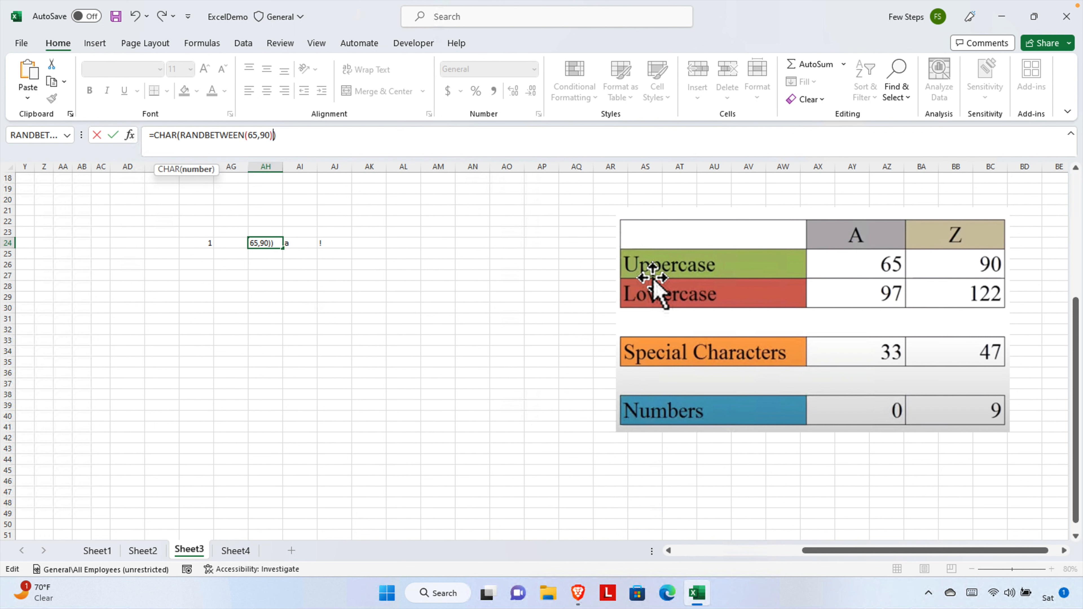
{"action": "key", "text": "Return"}
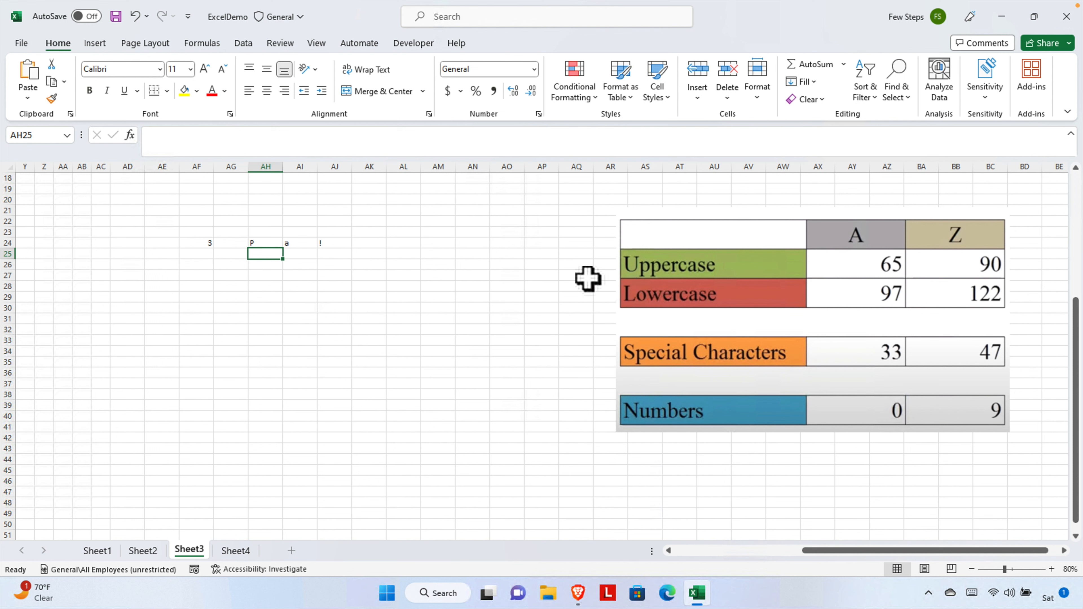
{"action": "left_click", "coordinate": [264, 241]}
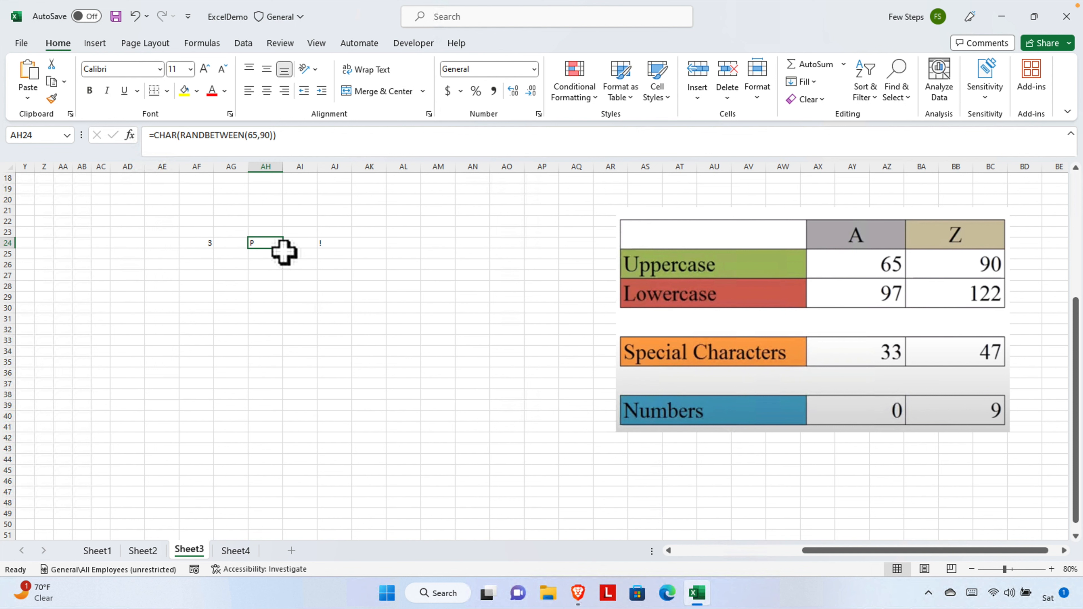
{"action": "left_click_drag", "start_coordinate": [284, 250], "coordinate": [269, 386]}
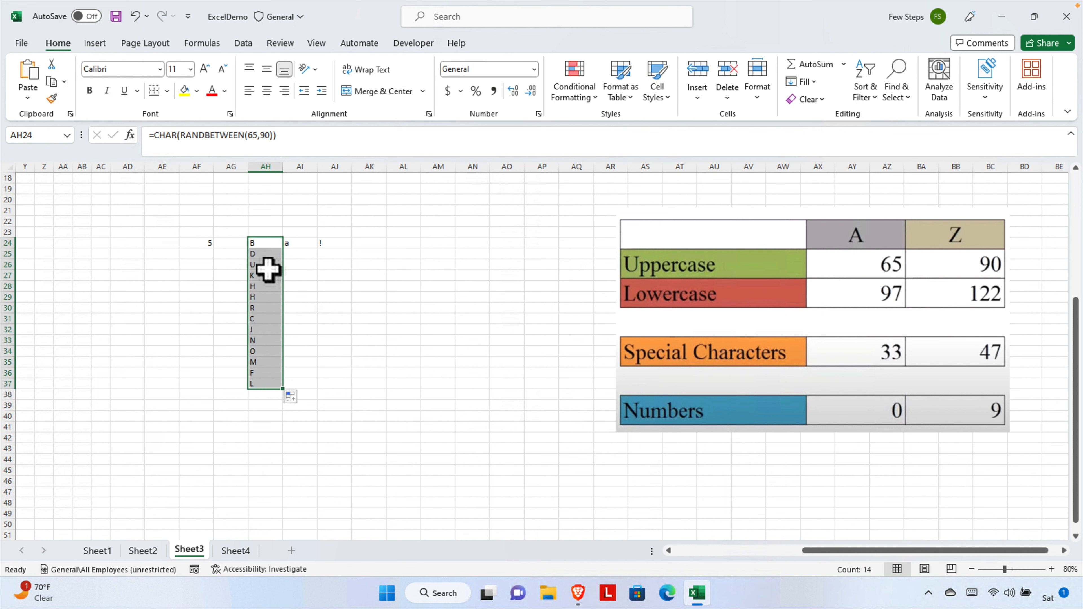
Step: Change the AI24 formula to =CHAR(RANDBETWEEN(97,122)) for random lowercase letters and fill it down to AI37
{"action": "left_click", "coordinate": [302, 245]}
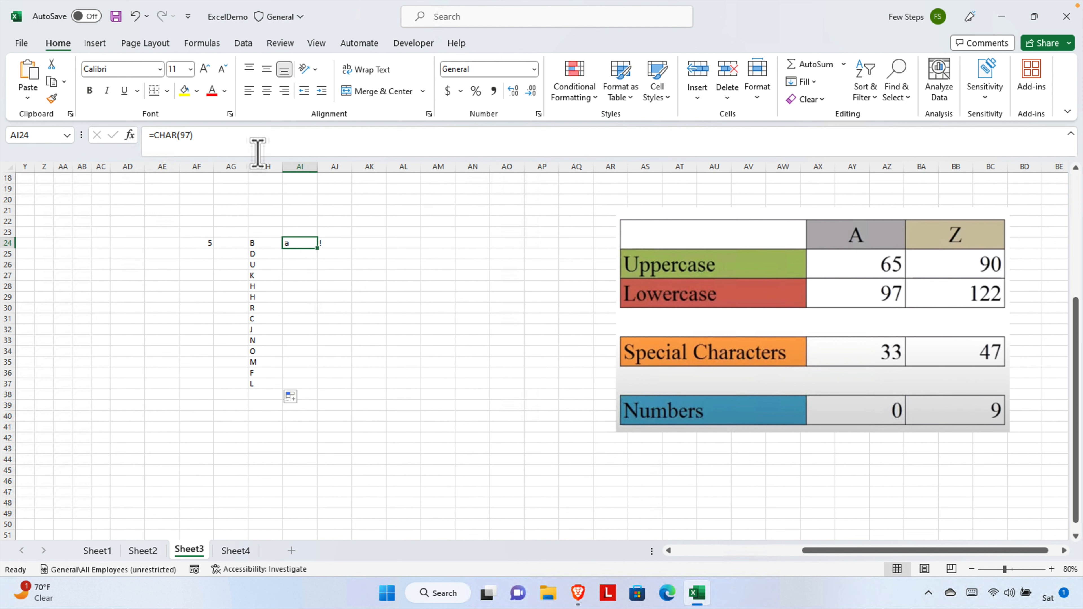
{"action": "left_click", "coordinate": [186, 136]}
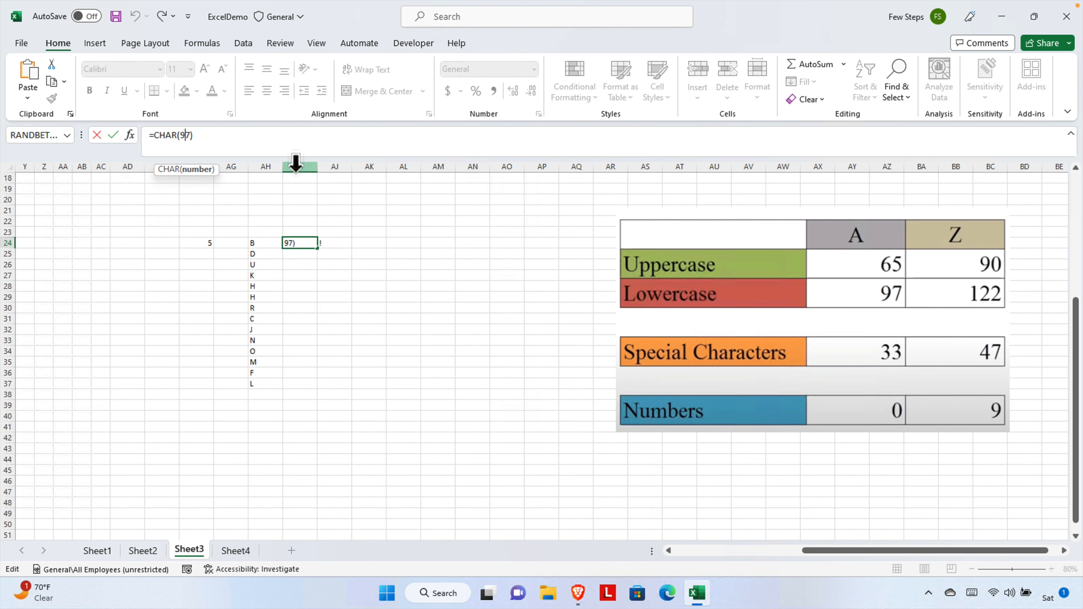
{"action": "key", "text": "Delete"}
{"action": "key", "text": "BackSpace"}
{"action": "type", "text": "Ran"}
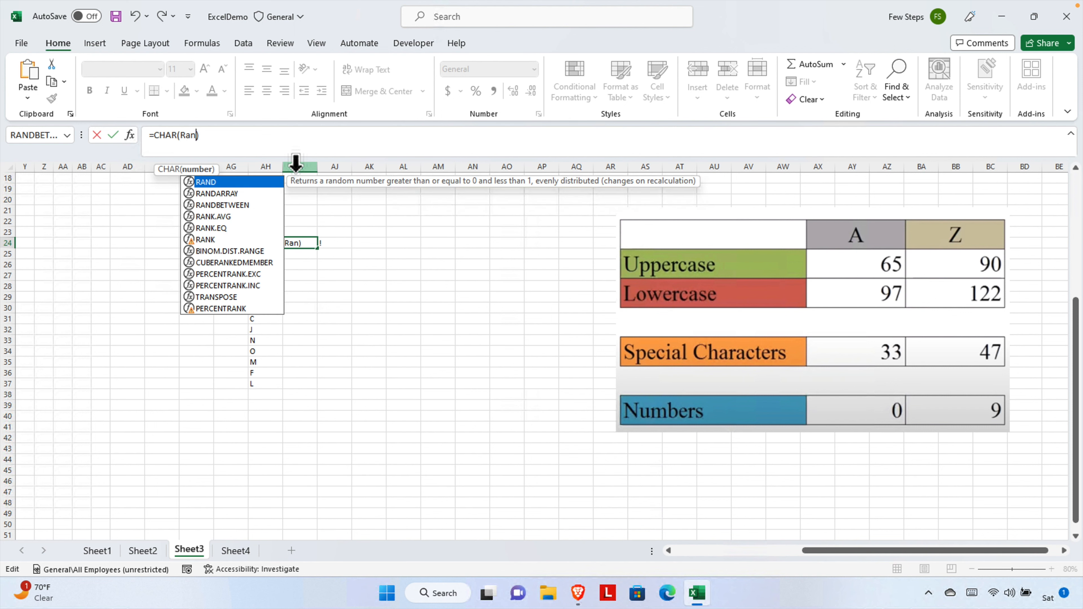
{"action": "key", "text": "Down"}
{"action": "key", "text": "Down"}
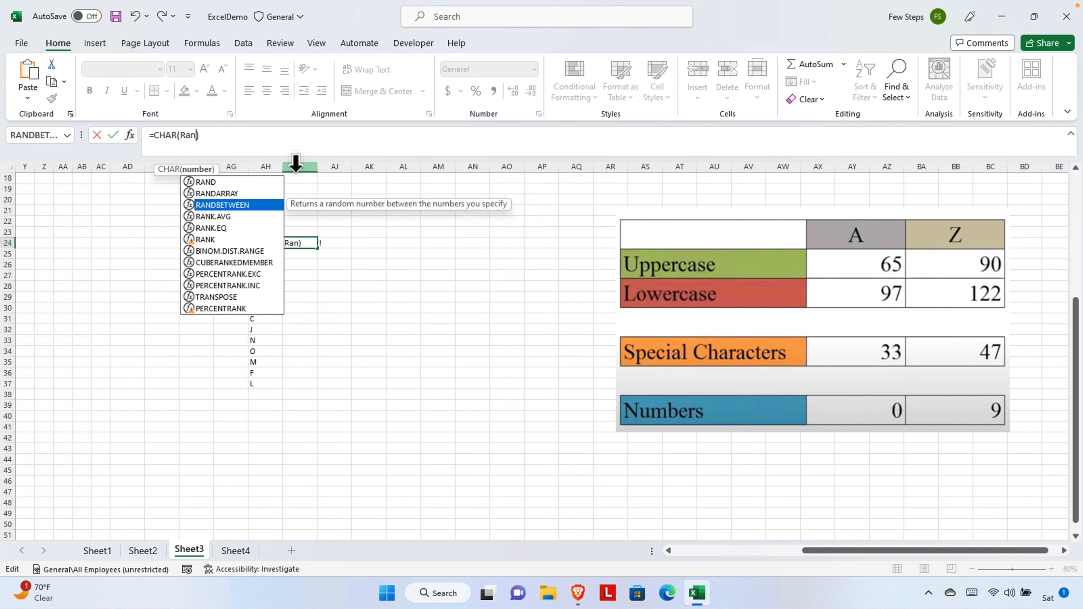
{"action": "key", "text": "Tab"}
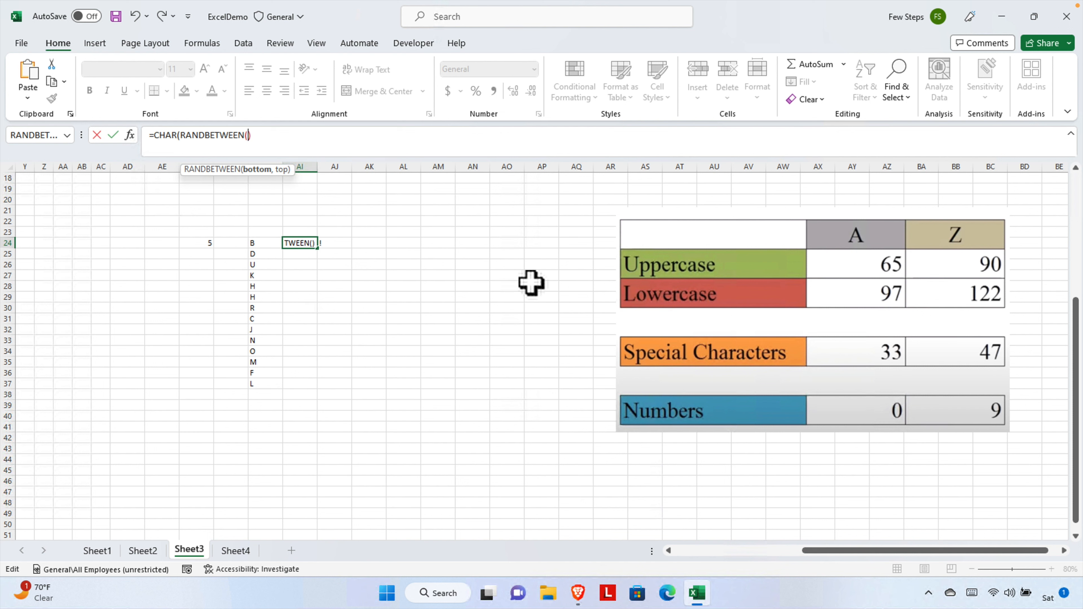
{"action": "type", "text": "97,"}
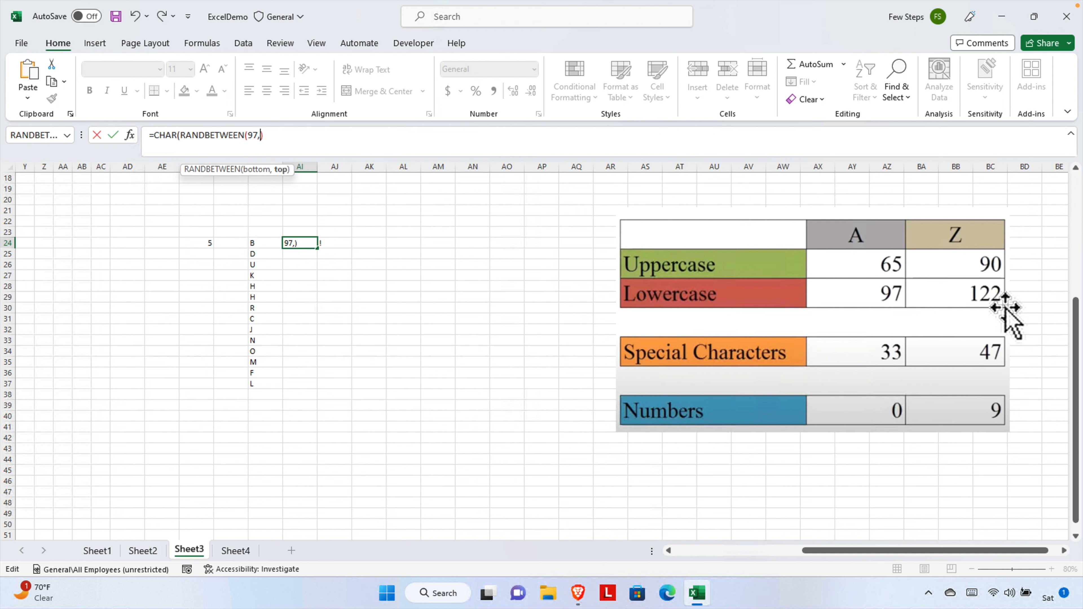
{"action": "type", "text": "122"}
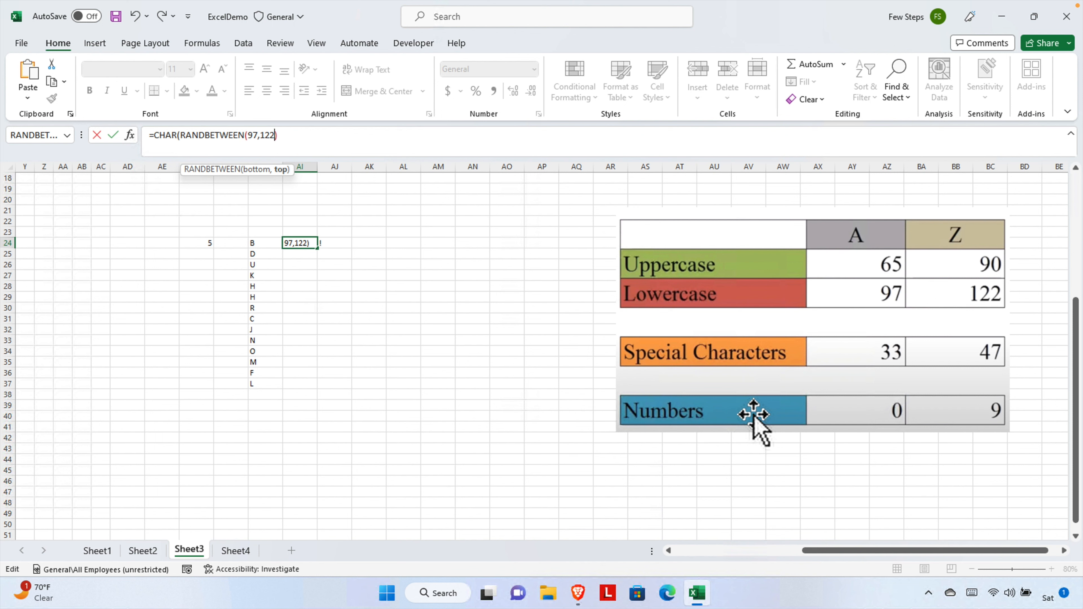
{"action": "type", "text": "))"}
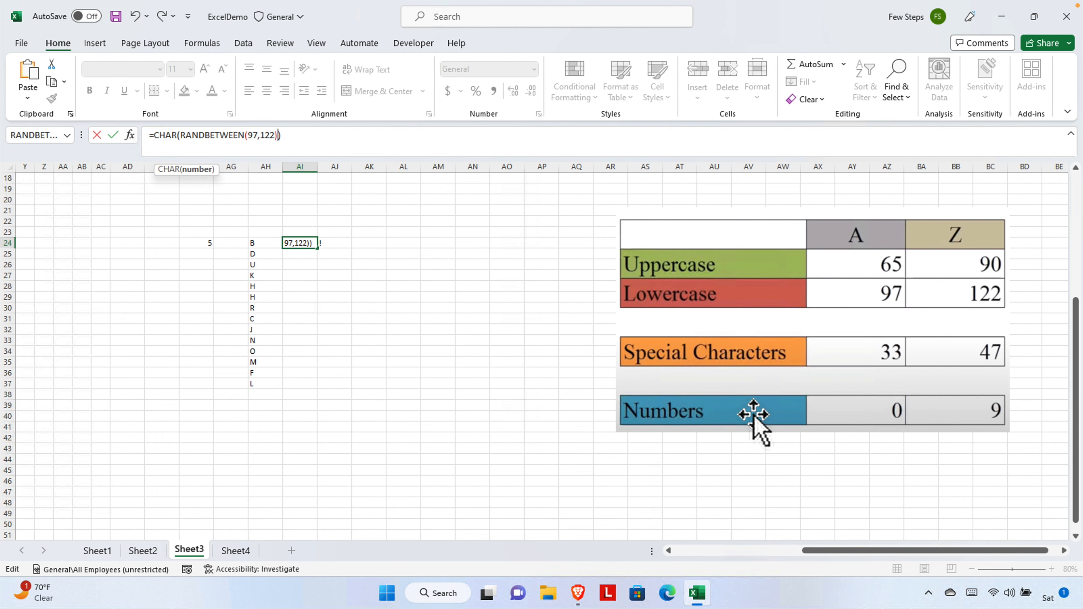
{"action": "key", "text": "Return"}
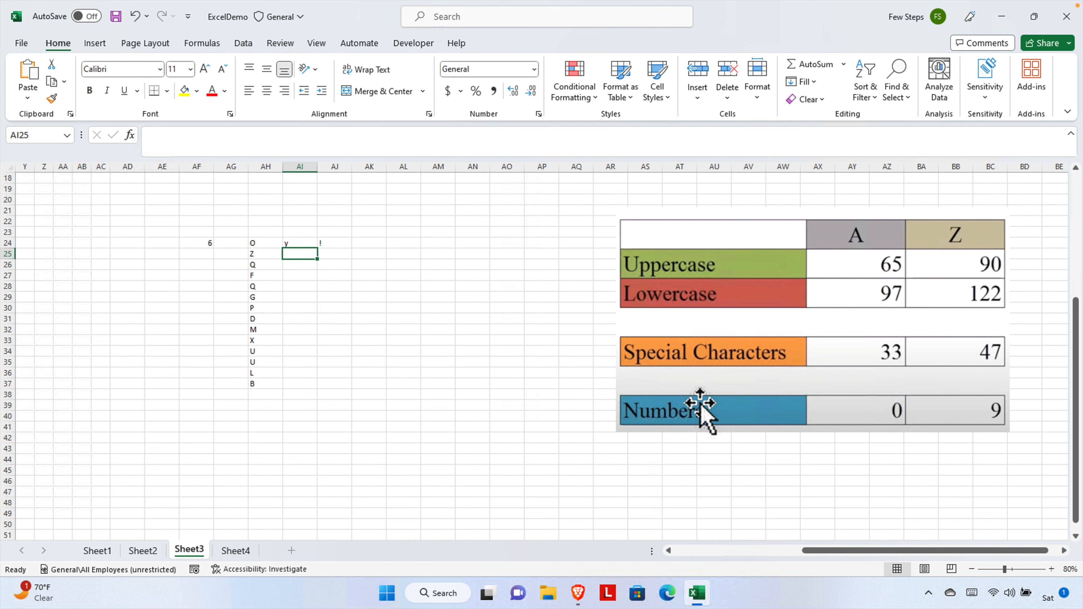
{"action": "left_click", "coordinate": [295, 241]}
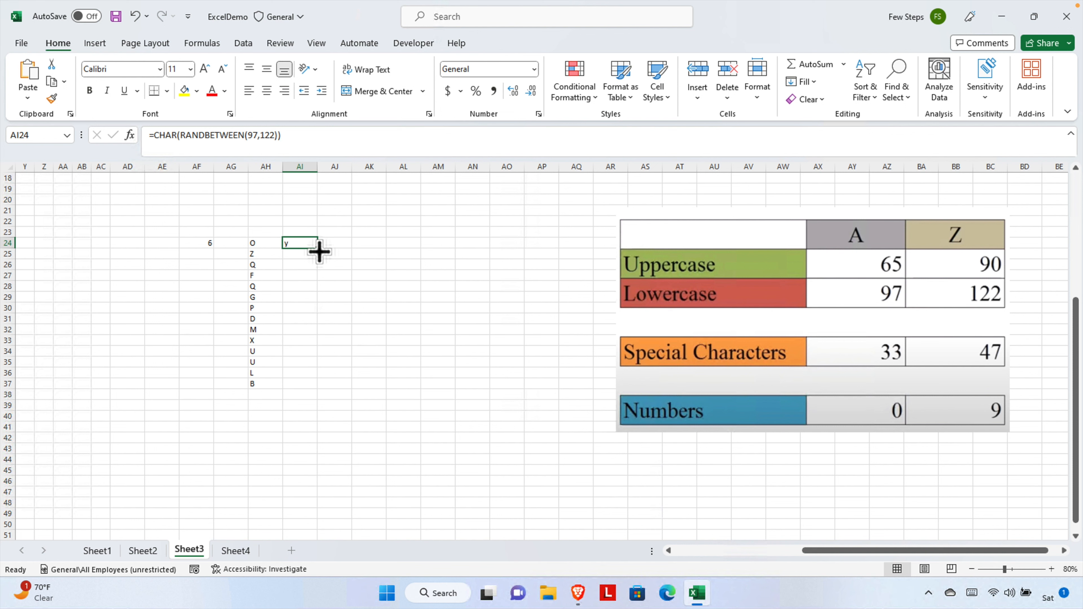
{"action": "left_click_drag", "start_coordinate": [319, 251], "coordinate": [314, 396]}
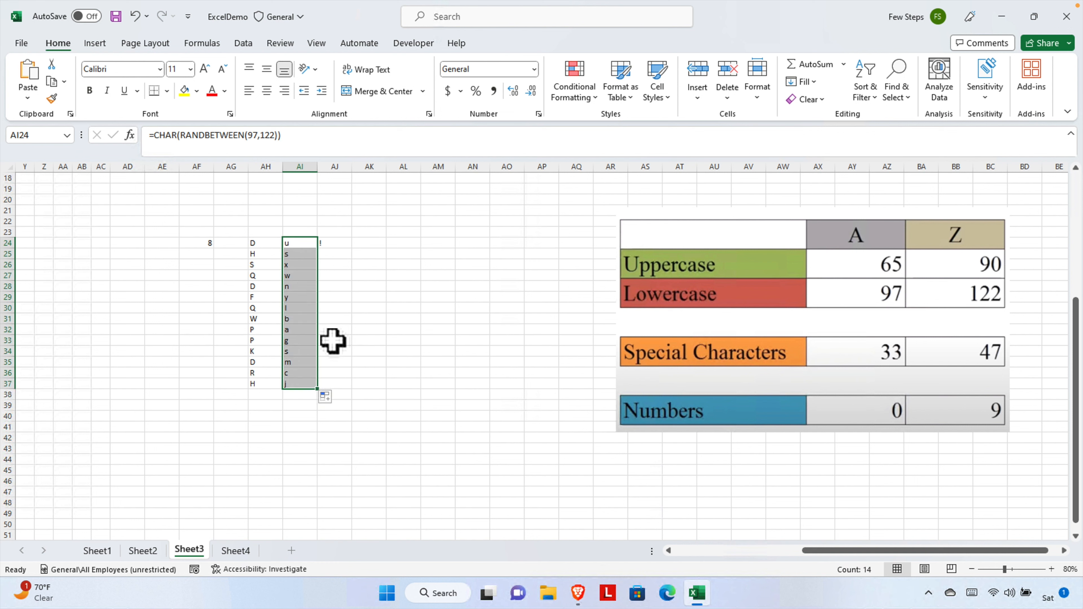
Step: Change the AJ24 formula to =CHAR(RANDBETWEEN(33,47)) for random special characters and fill it down to AJ37
{"action": "left_click", "coordinate": [339, 244]}
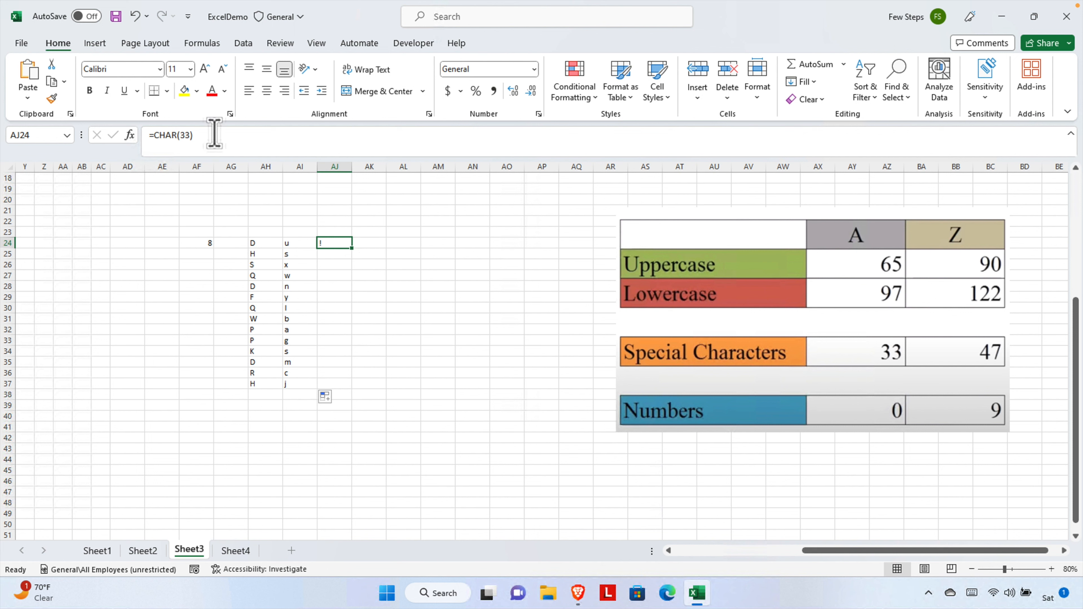
{"action": "left_click", "coordinate": [185, 136]}
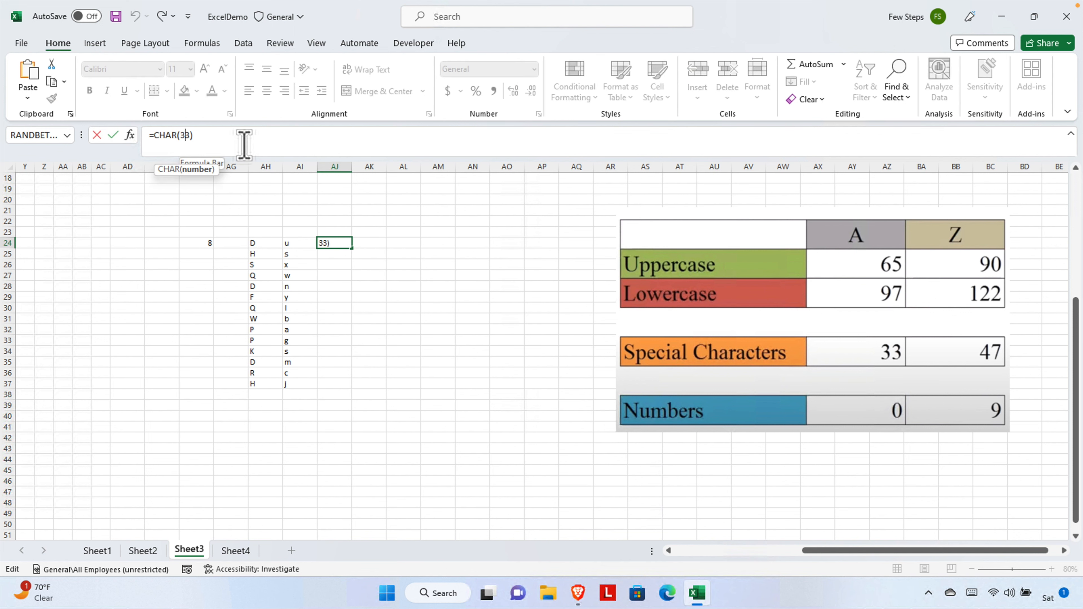
{"action": "key", "text": "Right"}
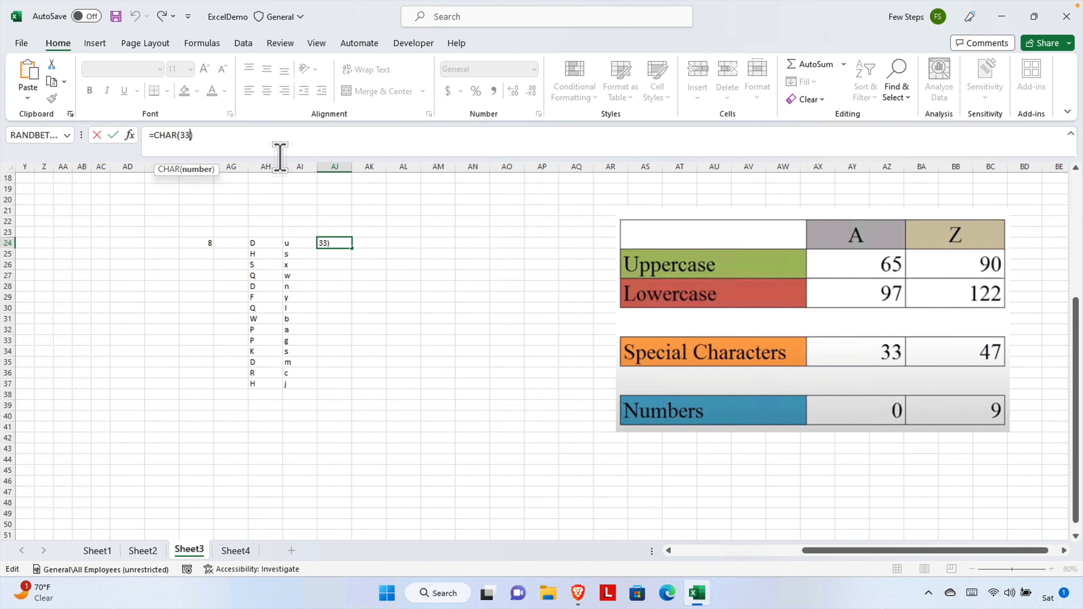
{"action": "key", "text": "BackSpace"}
{"action": "key", "text": "BackSpace"}
{"action": "type", "text": "c"}
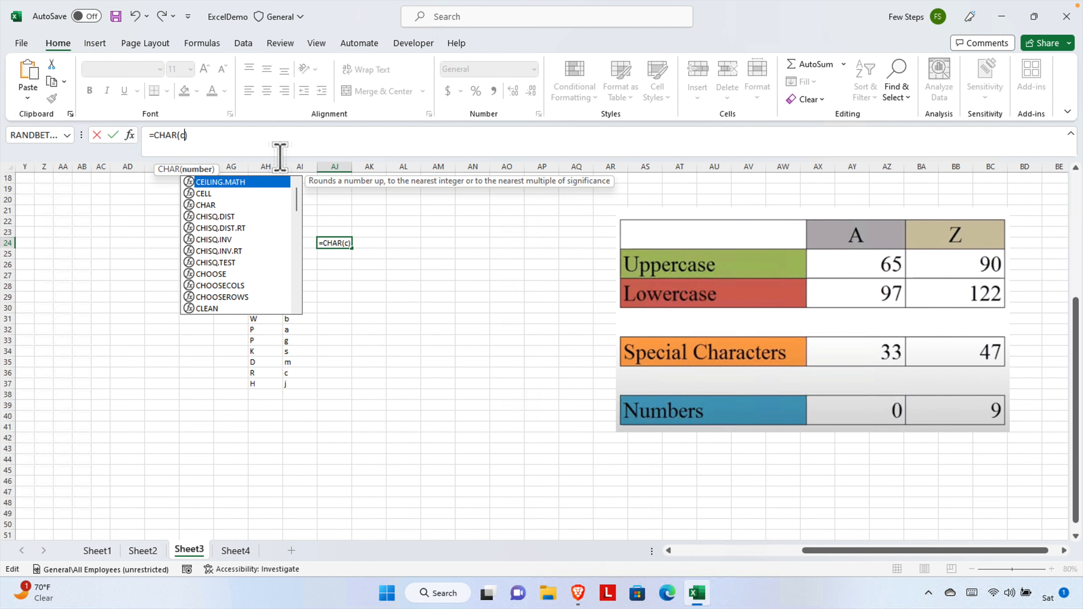
{"action": "key", "text": "BackSpace"}
{"action": "type", "text": "ran"}
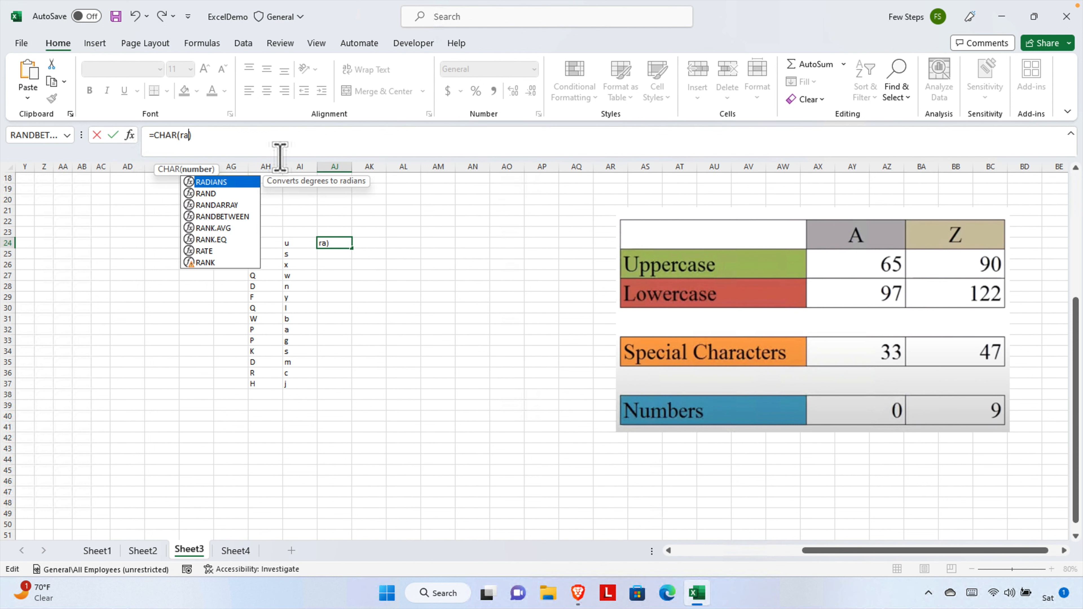
{"action": "key", "text": "Down"}
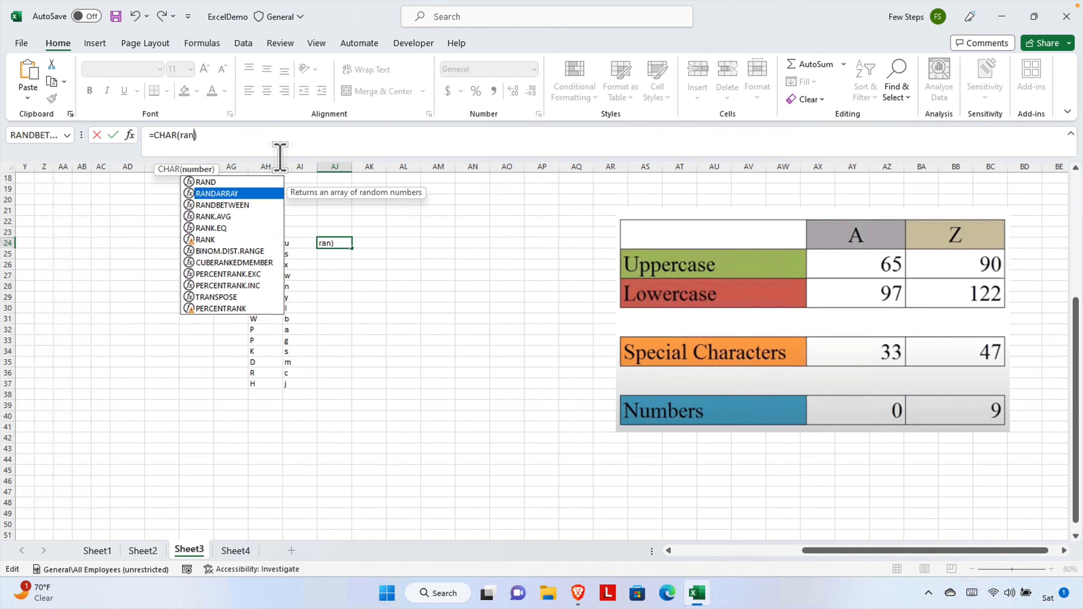
{"action": "key", "text": "Down"}
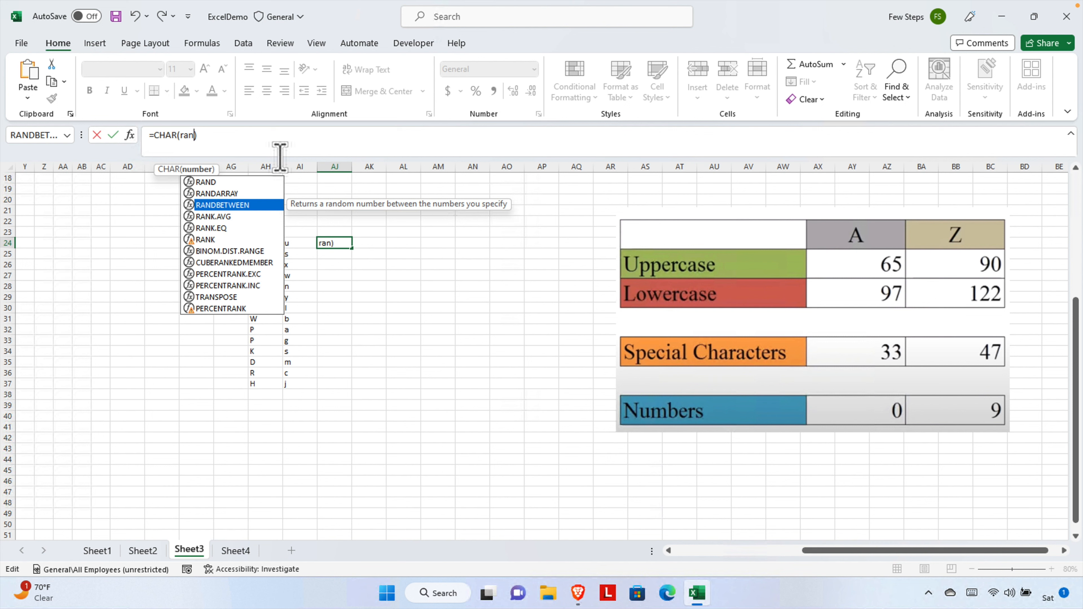
{"action": "key", "text": "Tab"}
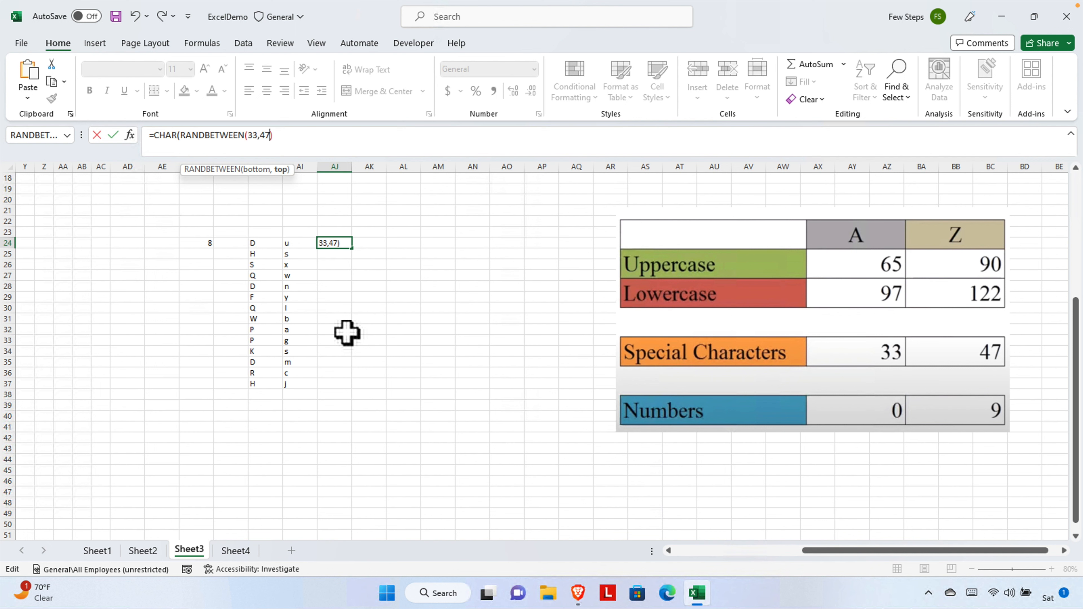
{"action": "type", "text": ")"}
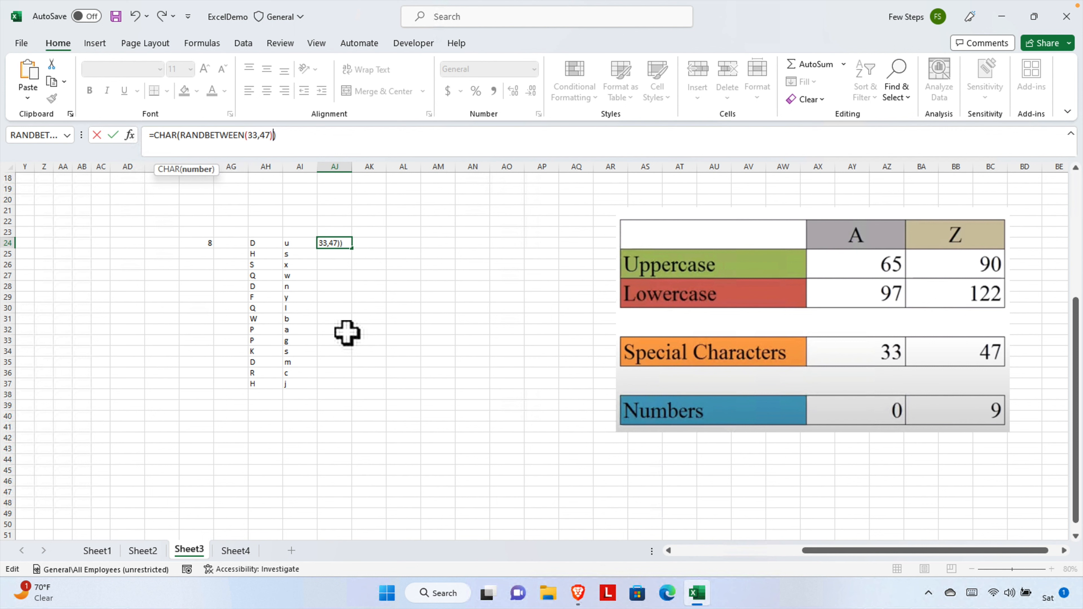
{"action": "key", "text": "Return"}
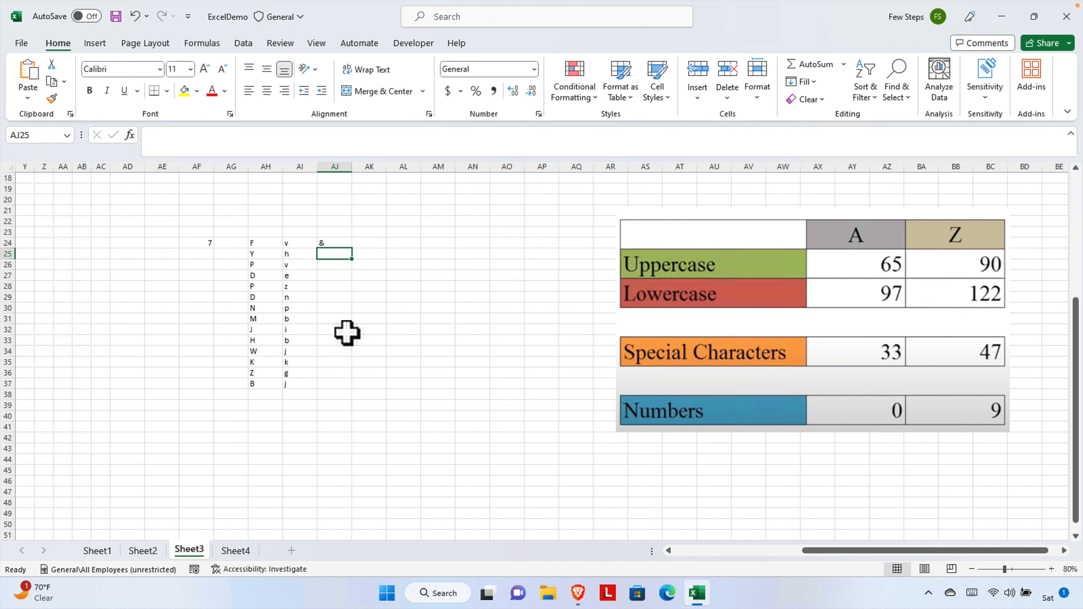
{"action": "left_click", "coordinate": [332, 244]}
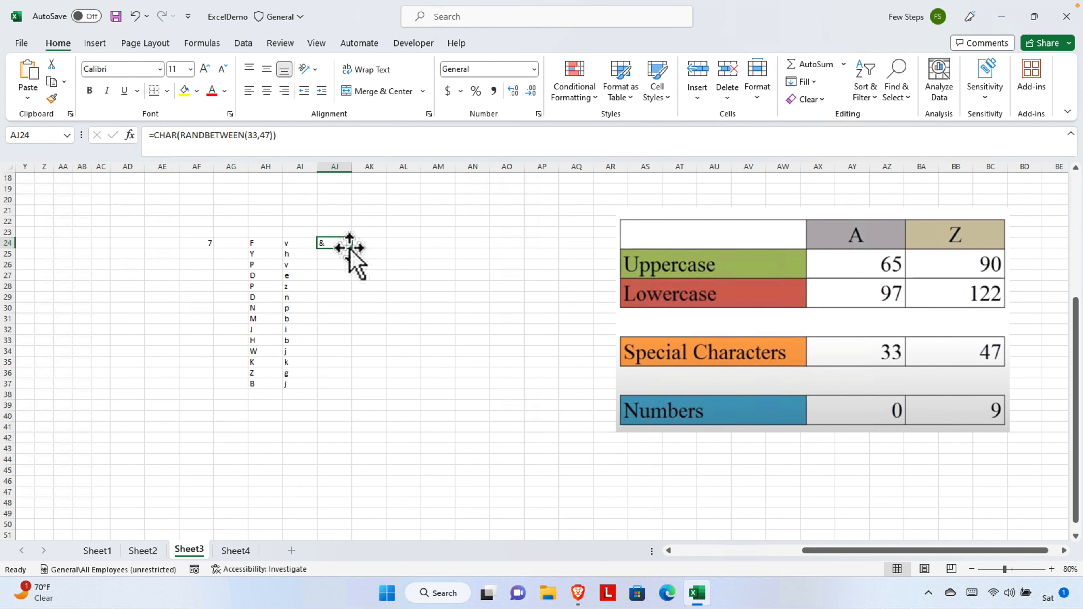
{"action": "left_click_drag", "start_coordinate": [353, 252], "coordinate": [354, 388]}
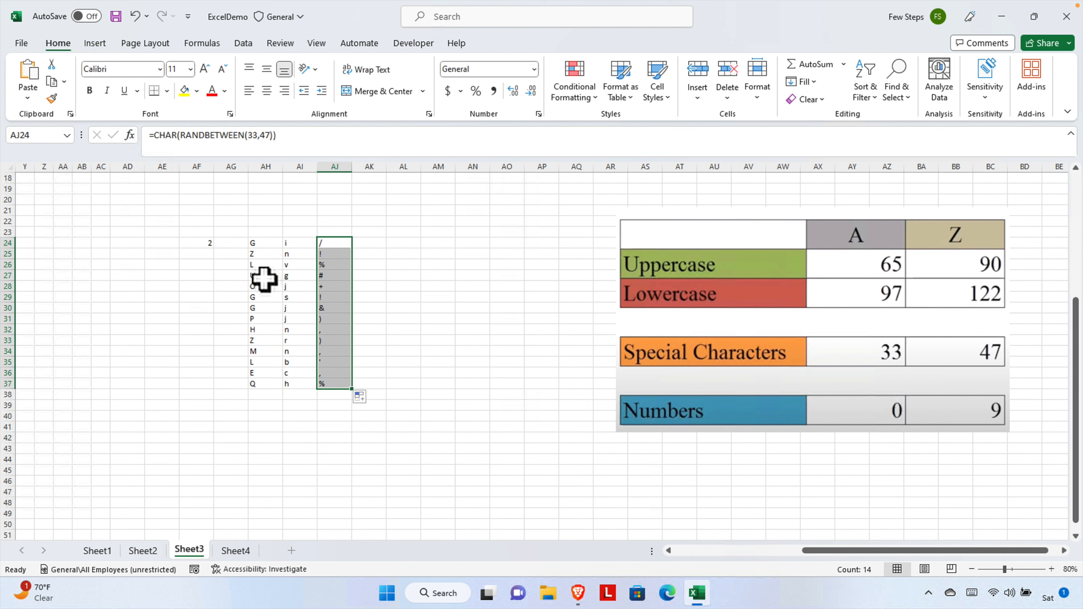
Step: Fill the random number formula =RANDBETWEEN(0,9) from AF24 down to AF37
{"action": "left_click", "coordinate": [199, 243]}
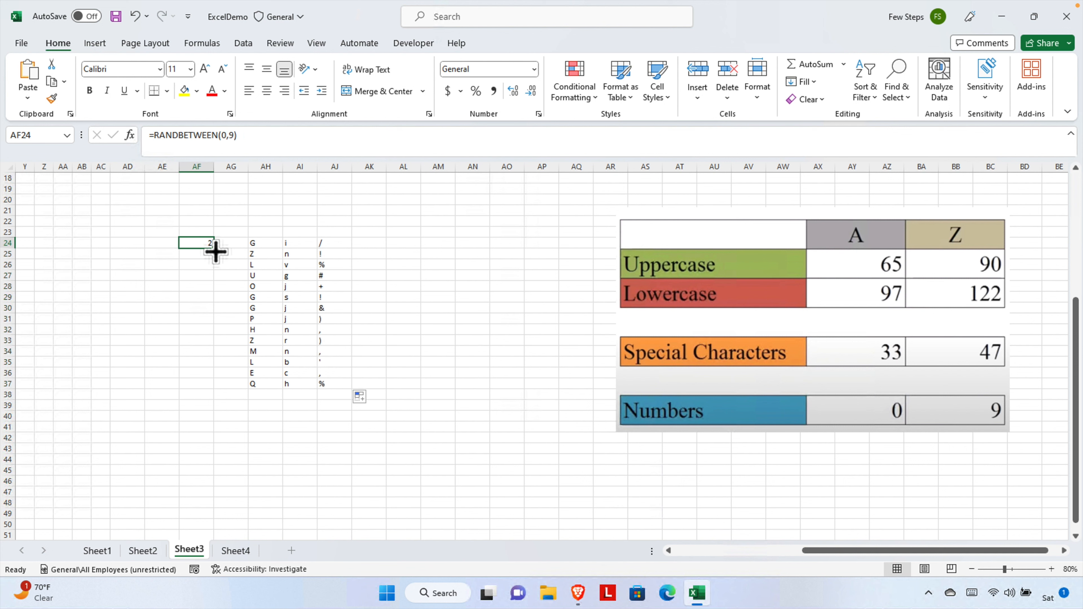
{"action": "left_click_drag", "start_coordinate": [216, 251], "coordinate": [211, 391]}
{"action": "left_click", "coordinate": [495, 361]}
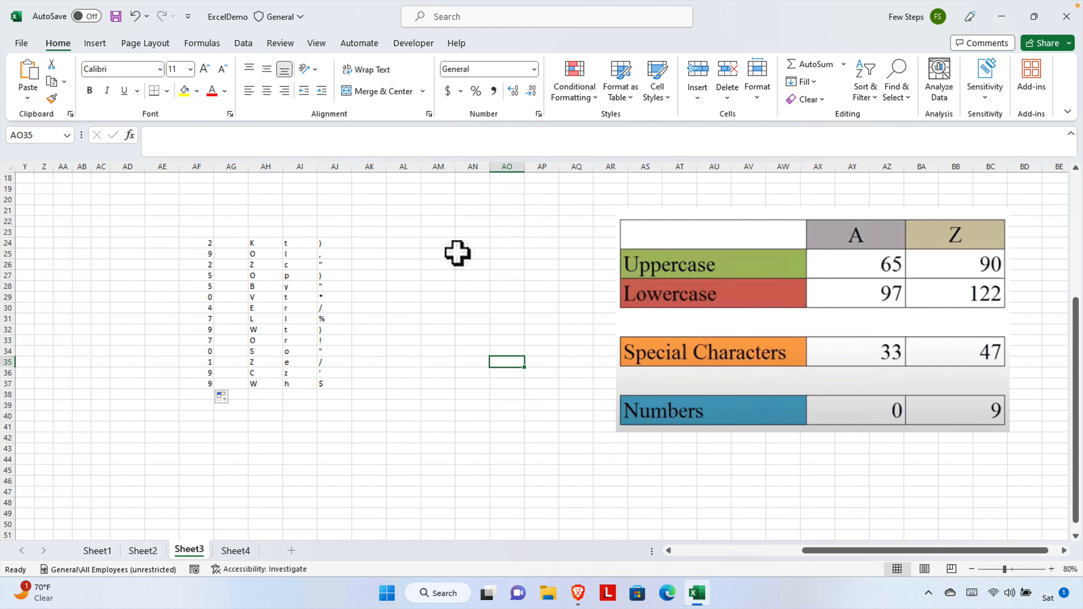
{"action": "left_click", "coordinate": [444, 242]}
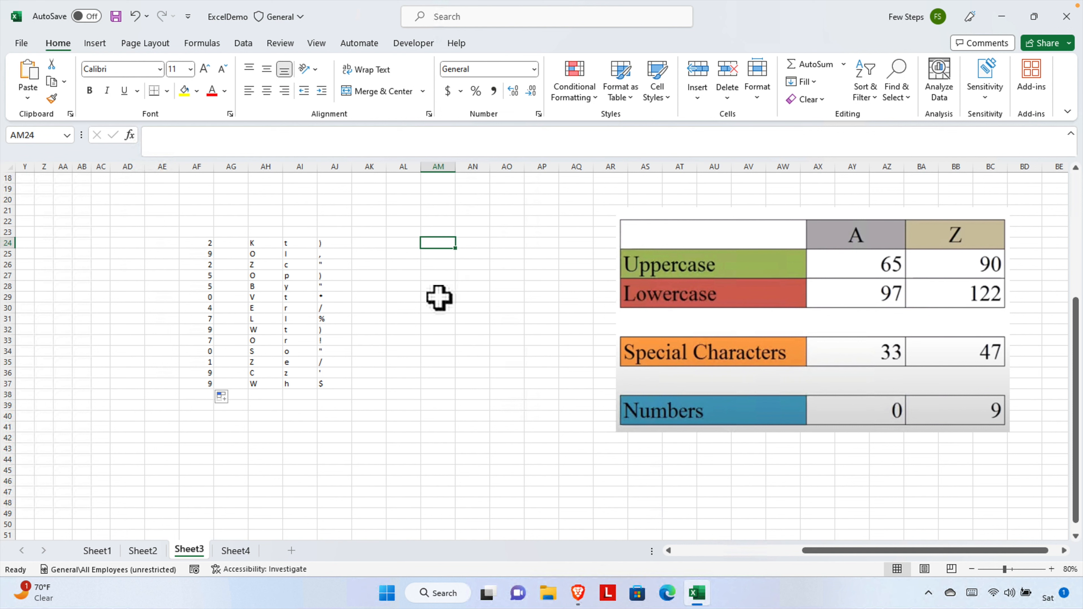
{"action": "left_click", "coordinate": [258, 246]}
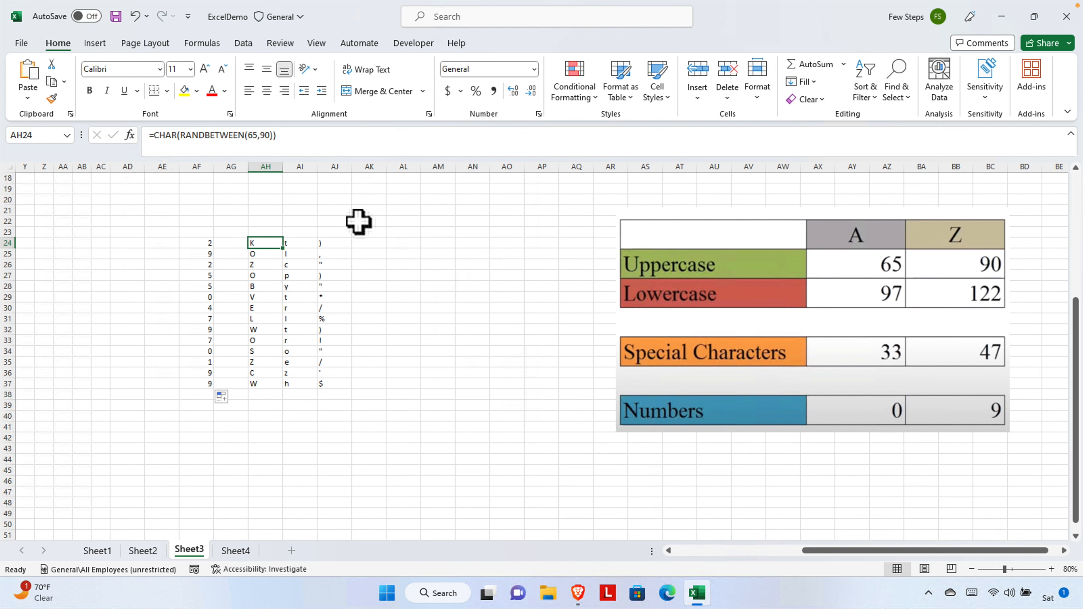
{"action": "left_click", "coordinate": [404, 339]}
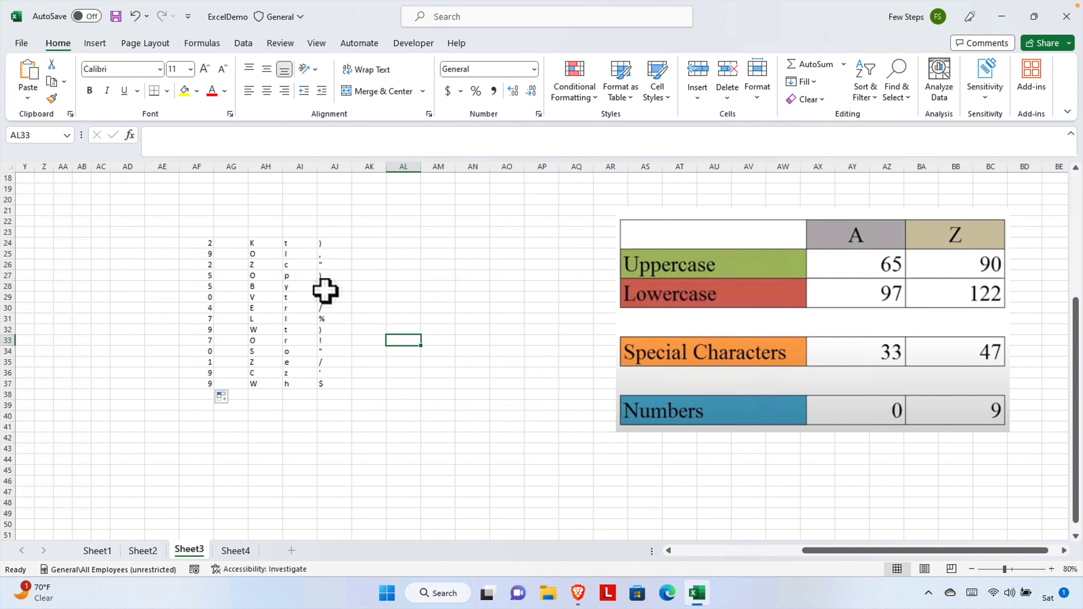
Step: Copy the random uppercase letter formula =CHAR(RANDBETWEEN(65,90)) from AH24 and enter it in cell AL24
{"action": "left_click", "coordinate": [255, 242]}
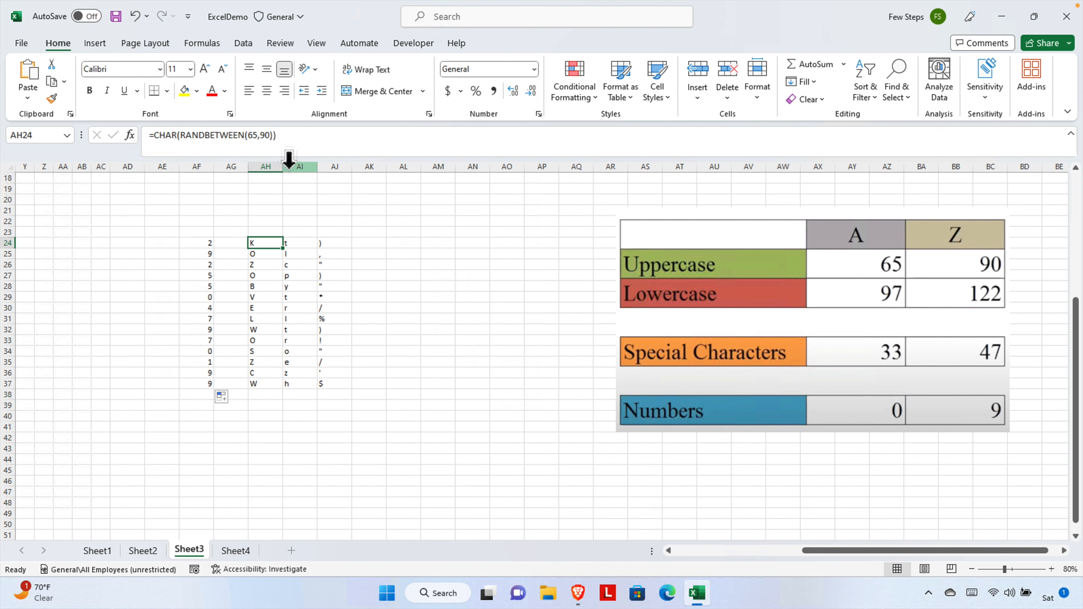
{"action": "left_click_drag", "start_coordinate": [294, 139], "coordinate": [68, 134]}
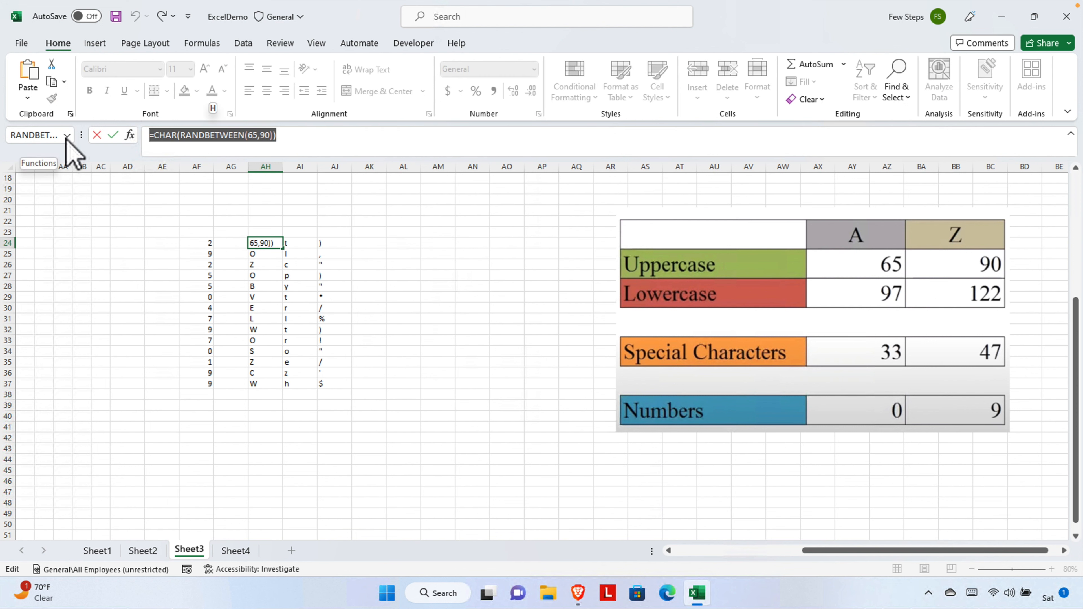
{"action": "left_click", "coordinate": [402, 242]}
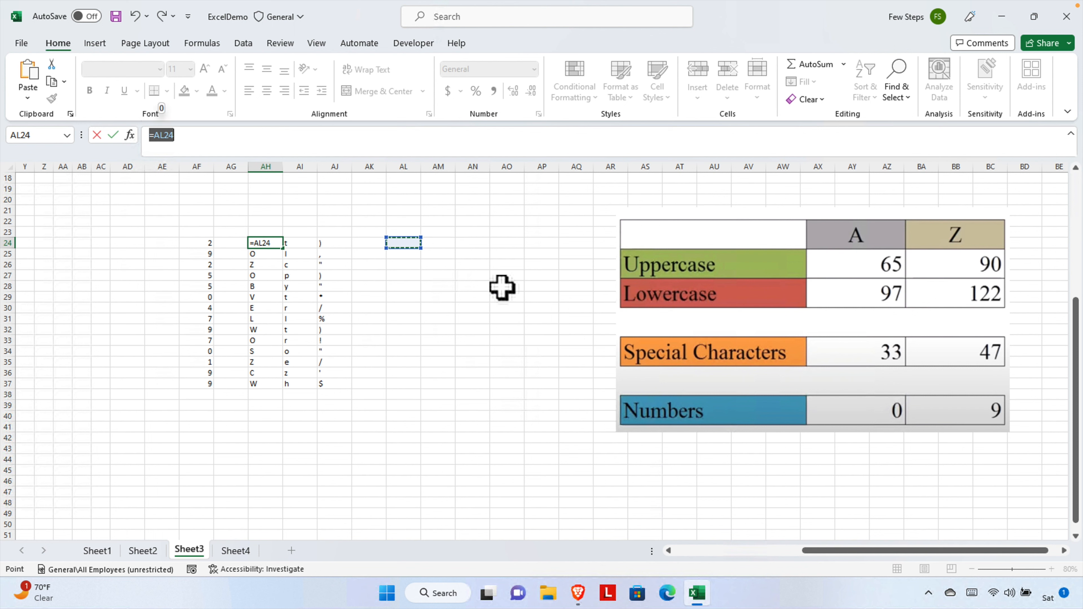
{"action": "key", "text": "Escape"}
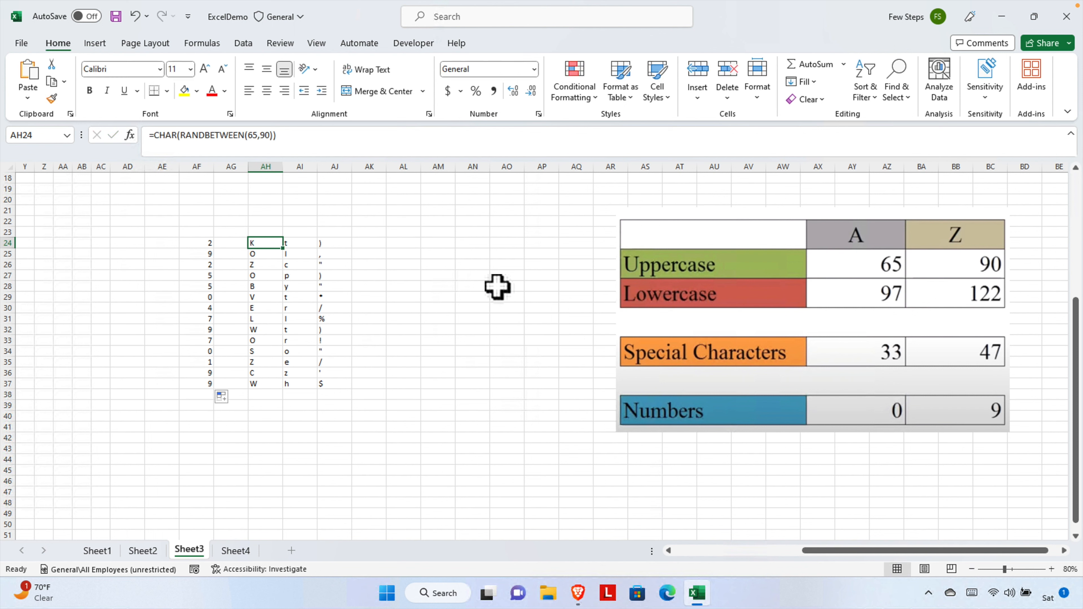
{"action": "left_click", "coordinate": [379, 242]}
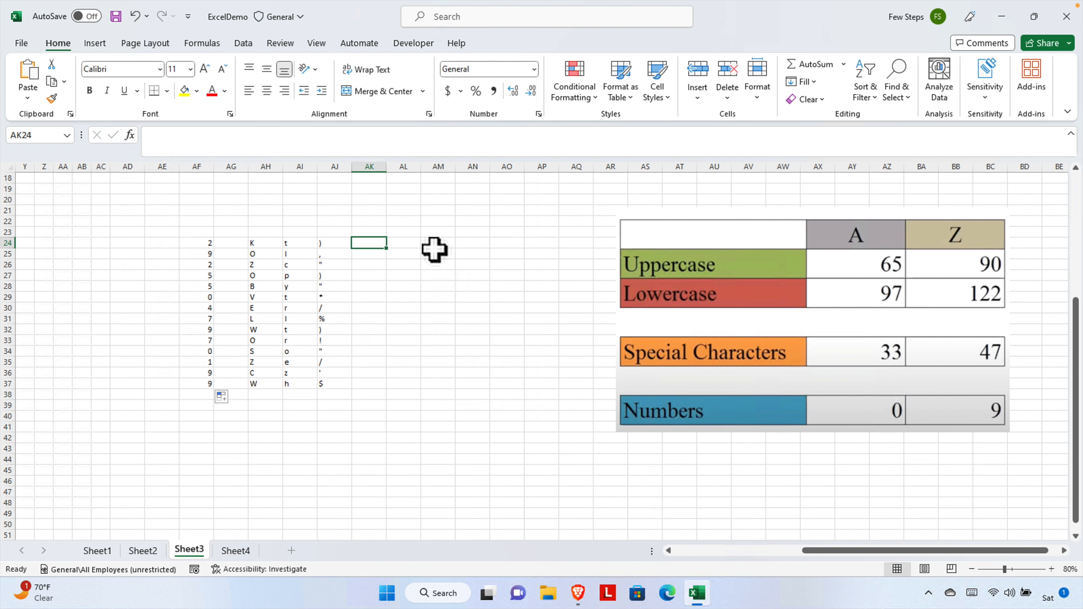
{"action": "left_click", "coordinate": [412, 242]}
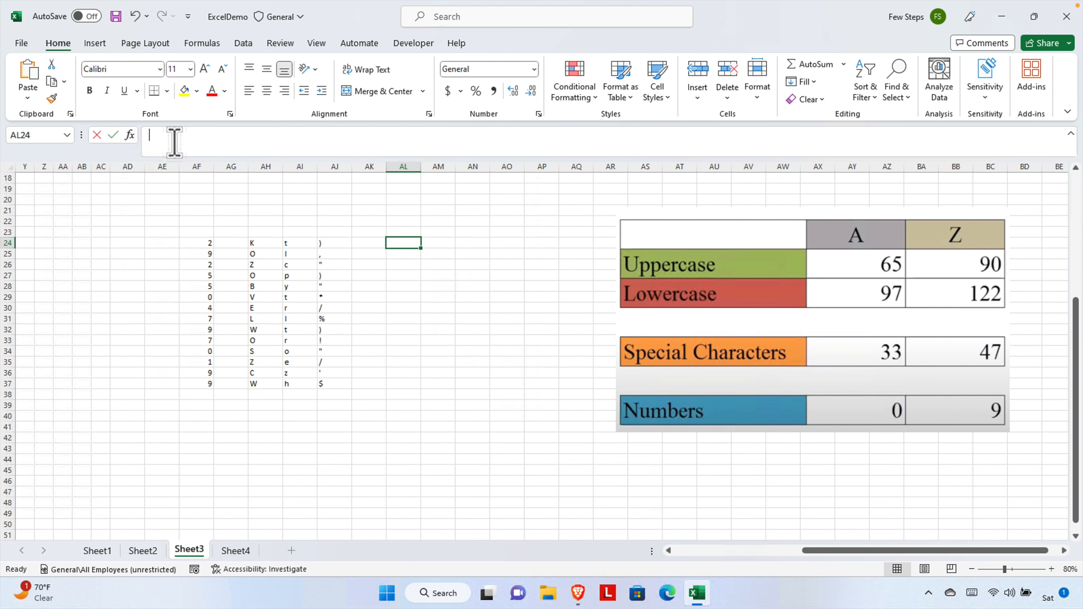
{"action": "left_click", "coordinate": [236, 141]}
{"action": "key", "text": "ctrl+v"}
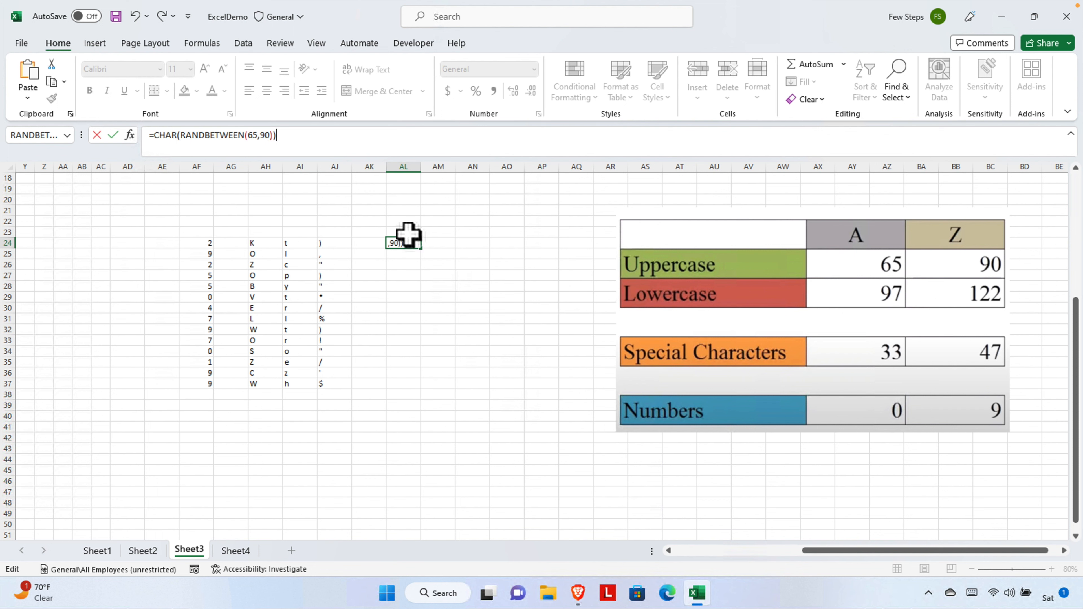
{"action": "key", "text": "Return"}
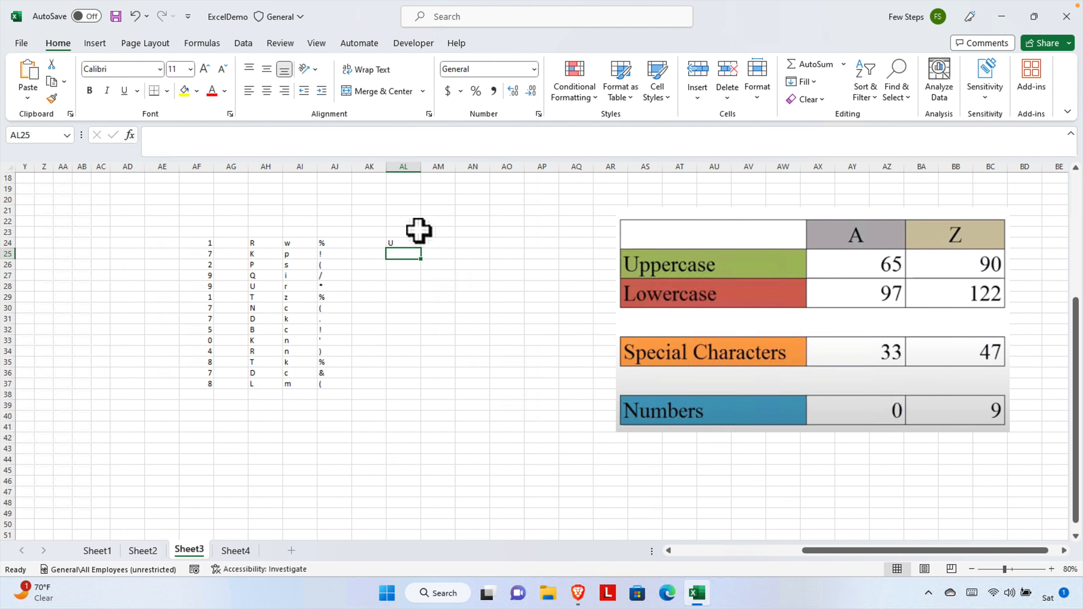
{"action": "left_click", "coordinate": [405, 243]}
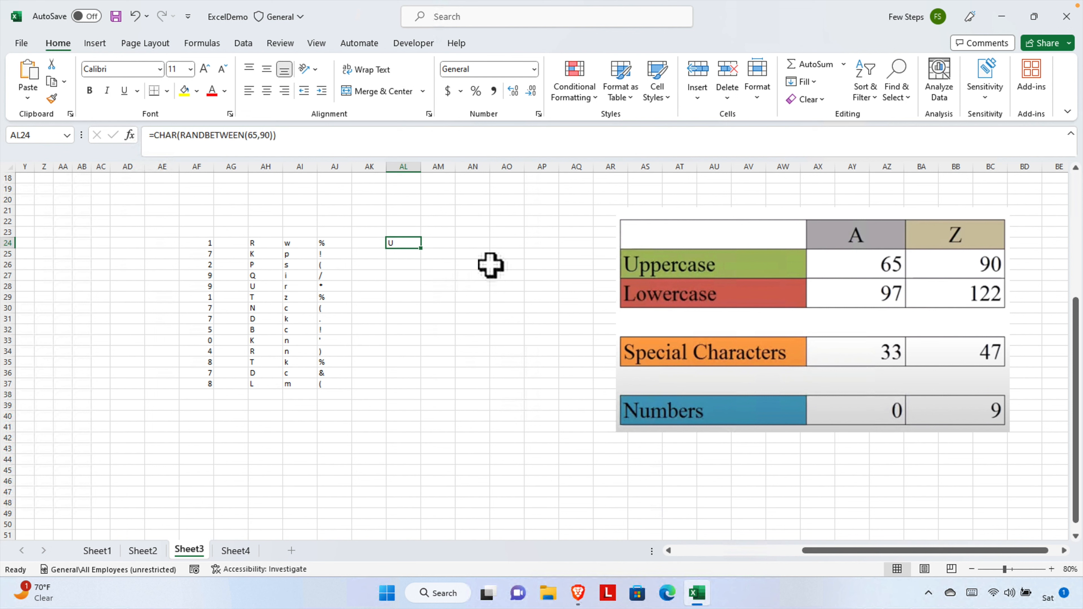
{"action": "left_click", "coordinate": [290, 138]}
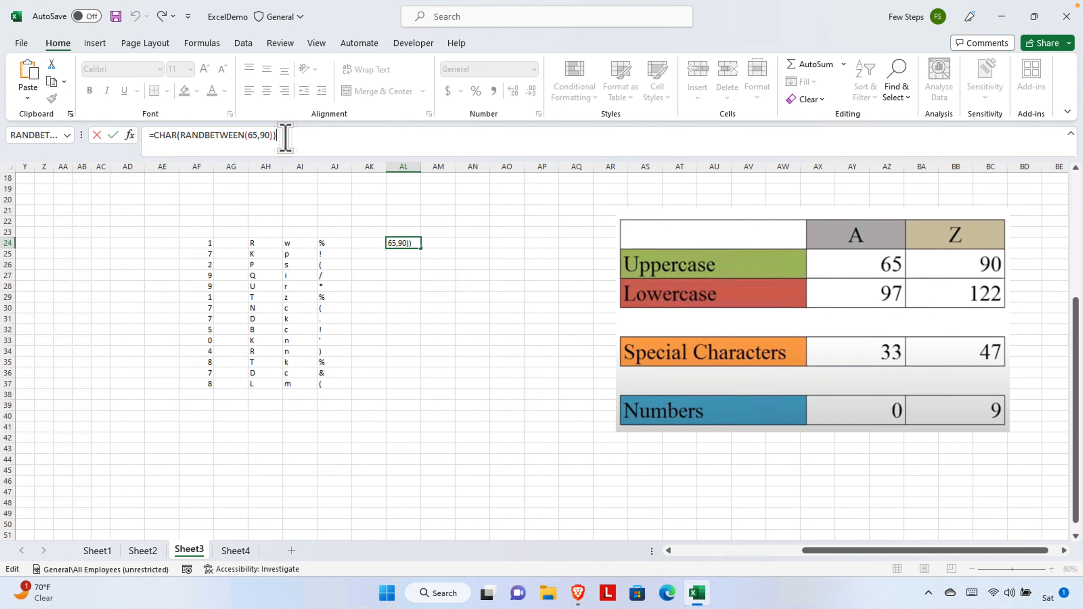
{"action": "left_click_drag", "start_coordinate": [285, 138], "coordinate": [154, 137]}
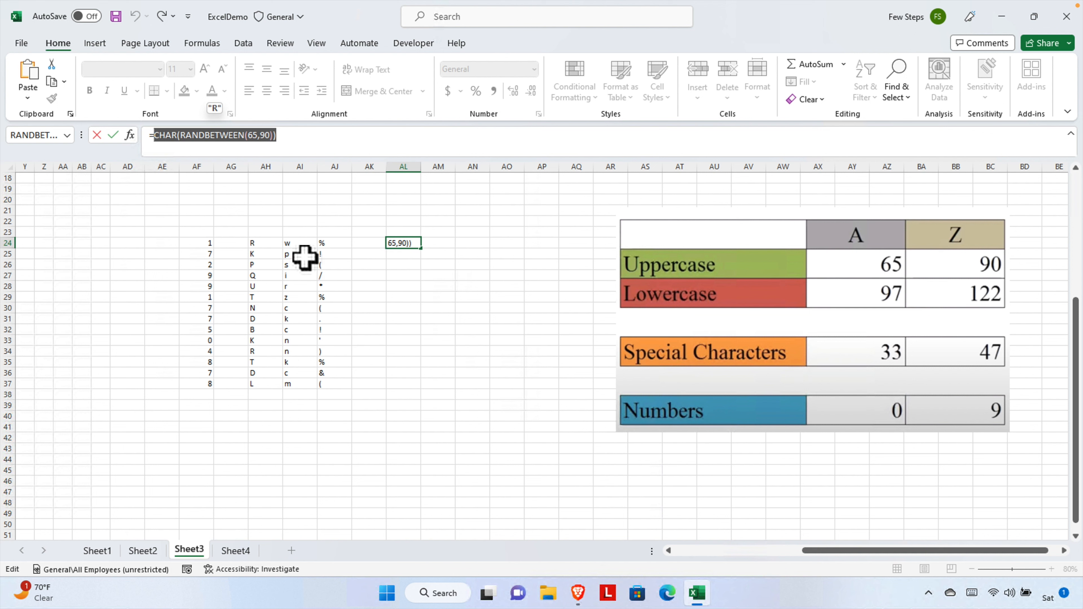
{"action": "left_click", "coordinate": [467, 275]}
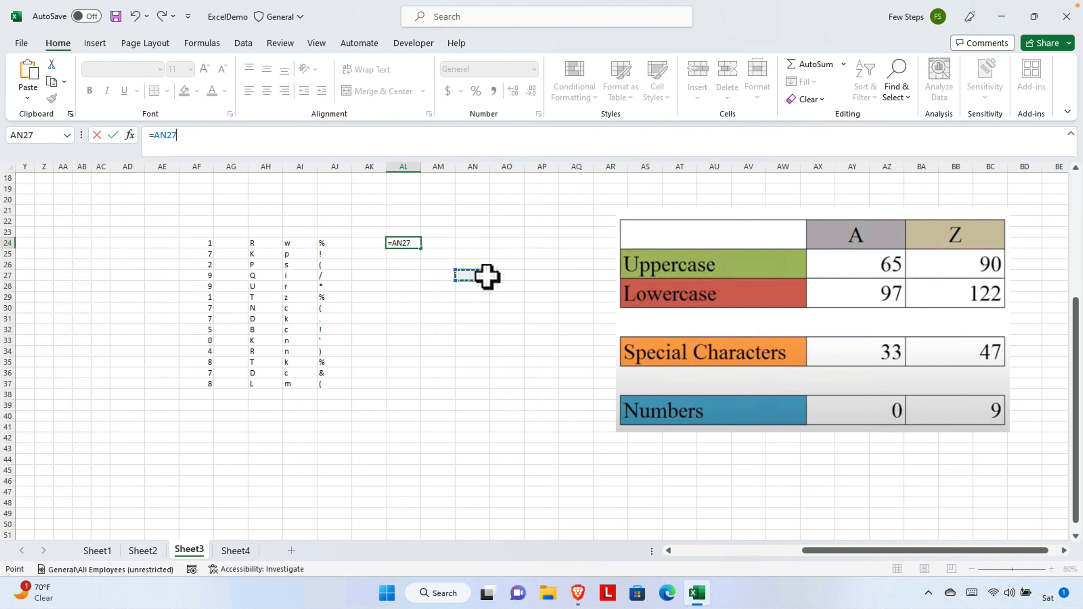
{"action": "key", "text": "Escape"}
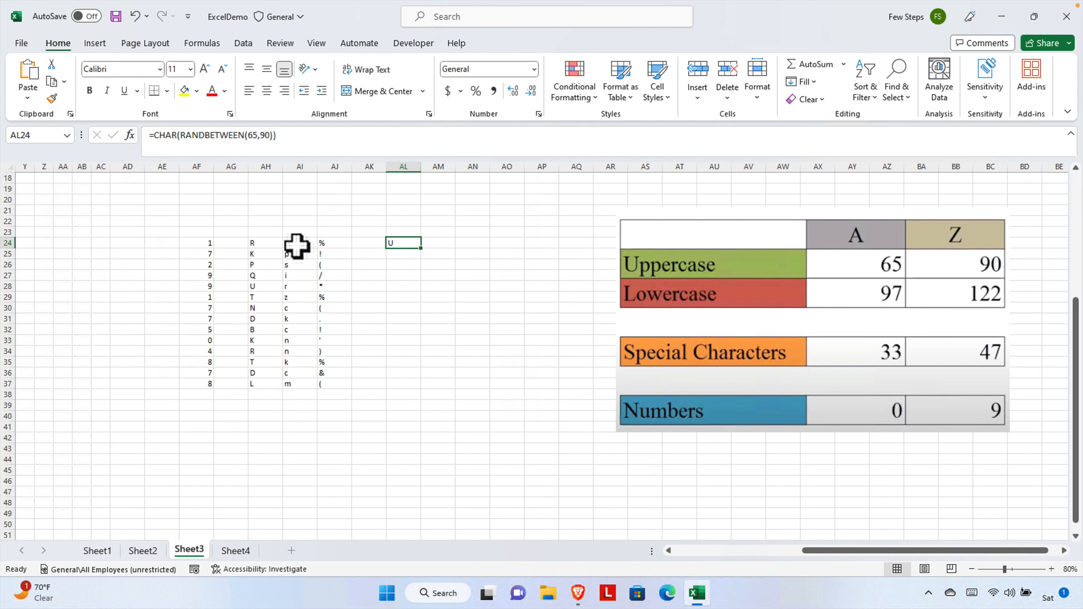
Step: Copy the lowercase letter expression CHAR(RANDBETWEEN(97,122)) from AI24 and append it with & to the formula in AL24
{"action": "left_click", "coordinate": [298, 245]}
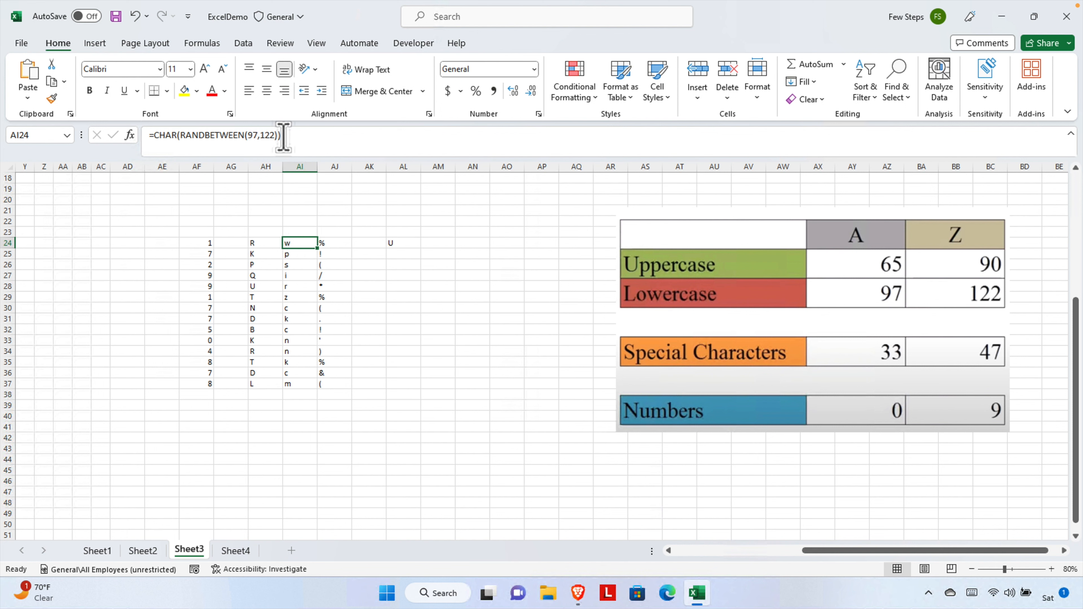
{"action": "left_click_drag", "start_coordinate": [282, 135], "coordinate": [154, 136]}
{"action": "key", "text": "ctrl+c"}
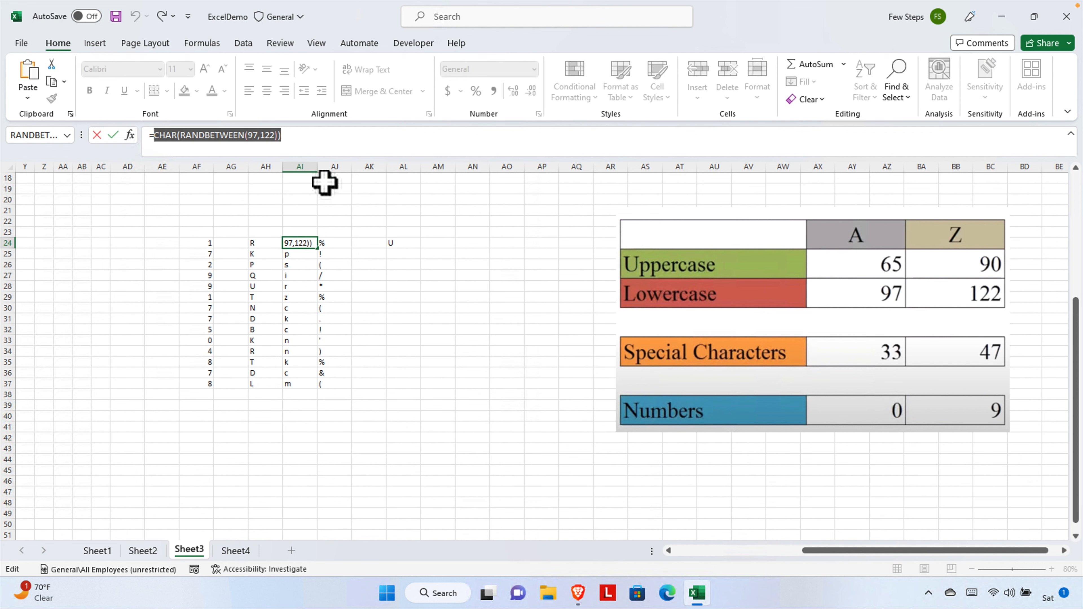
{"action": "left_click", "coordinate": [403, 243]}
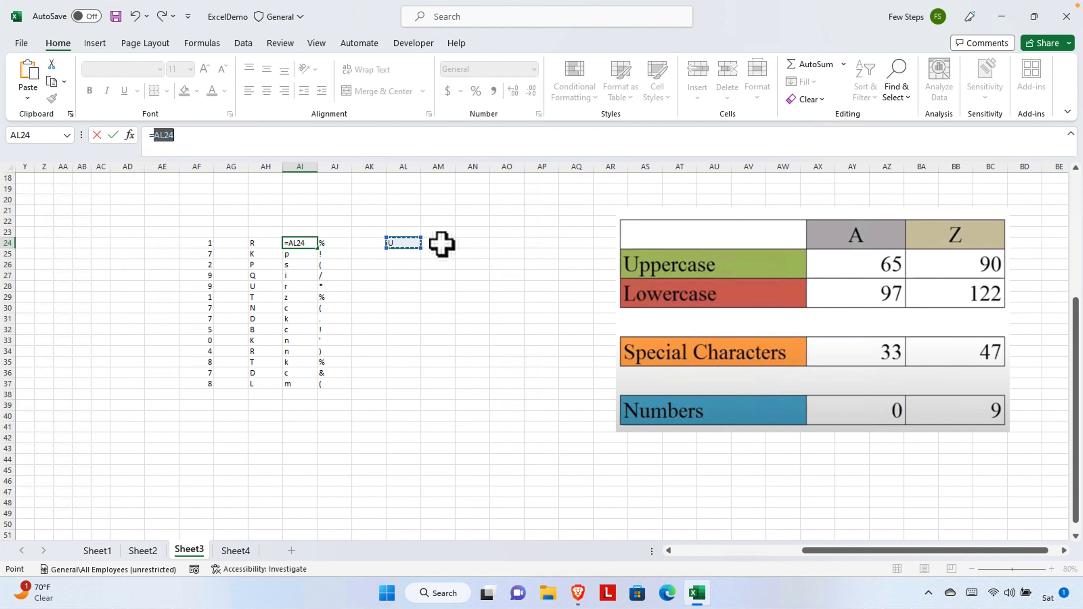
{"action": "left_click", "coordinate": [186, 136]}
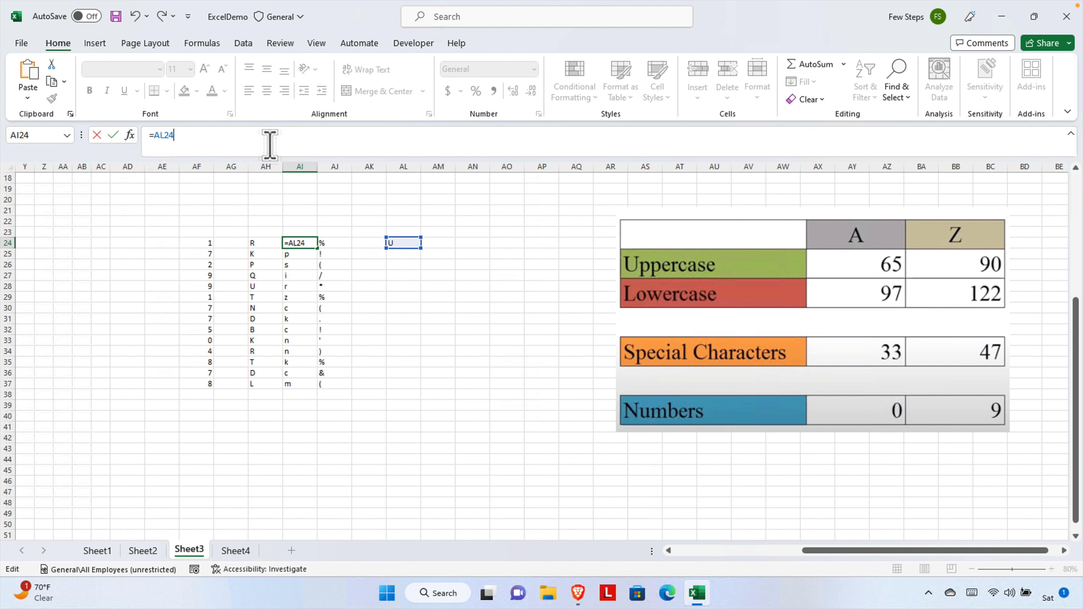
{"action": "key", "text": "Escape"}
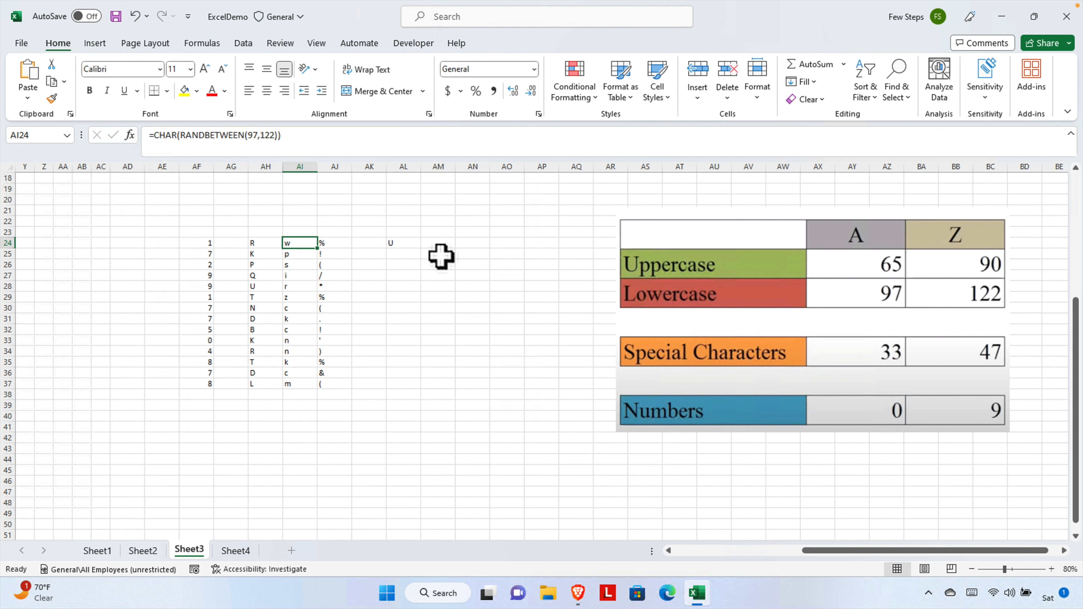
{"action": "left_click", "coordinate": [405, 244]}
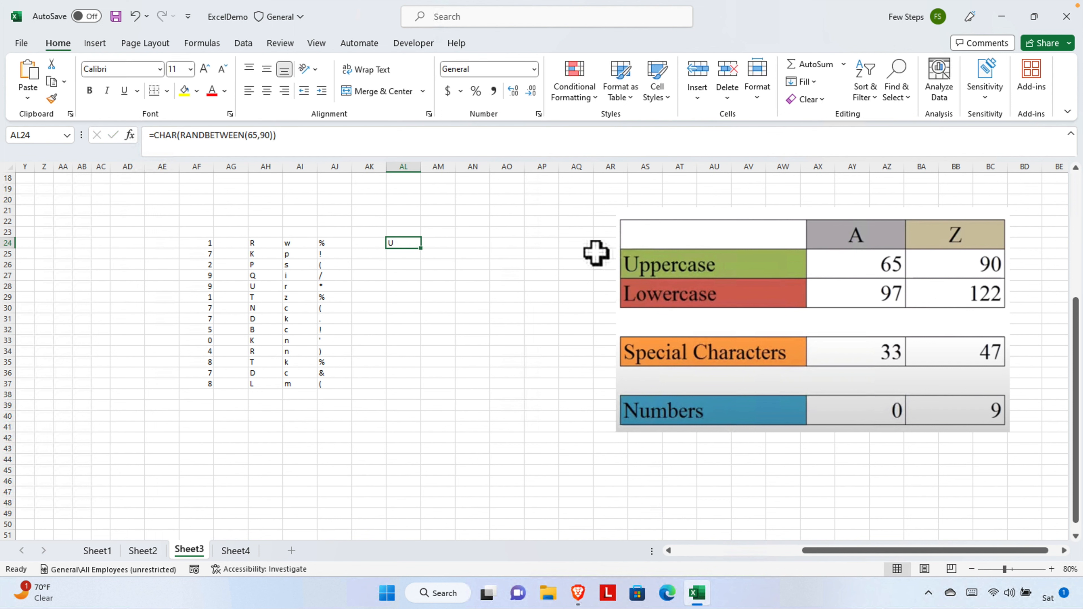
{"action": "left_click", "coordinate": [295, 139]}
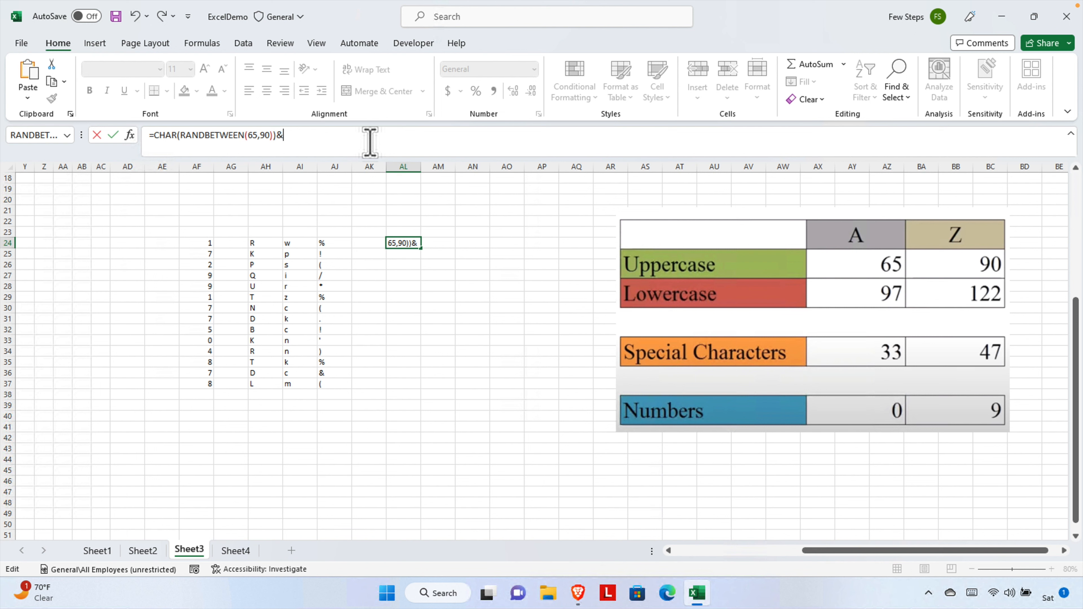
{"action": "key", "text": "ctrl+v"}
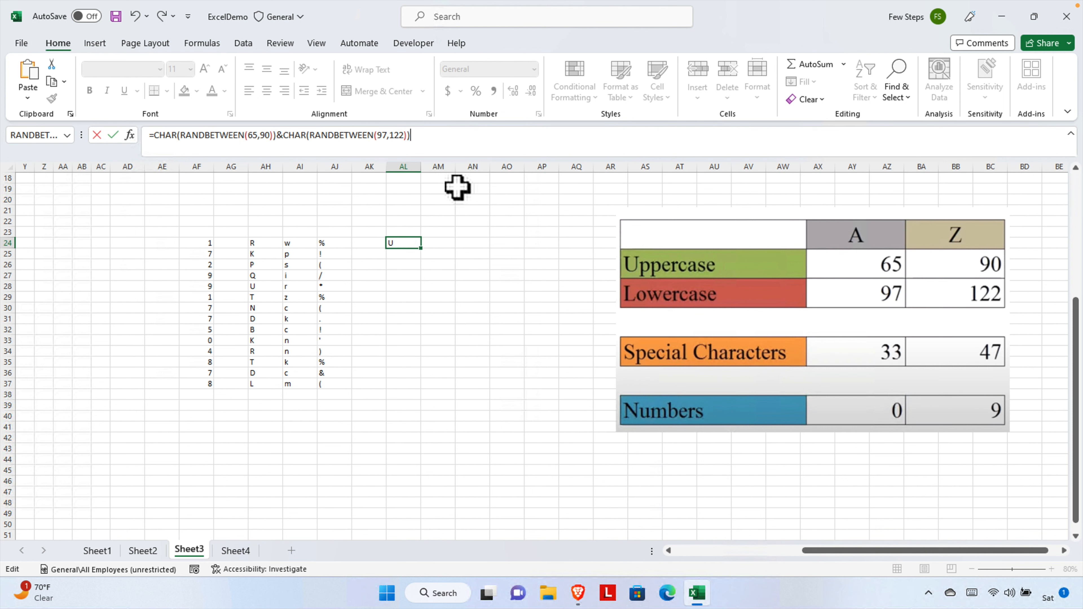
{"action": "key", "text": "Return"}
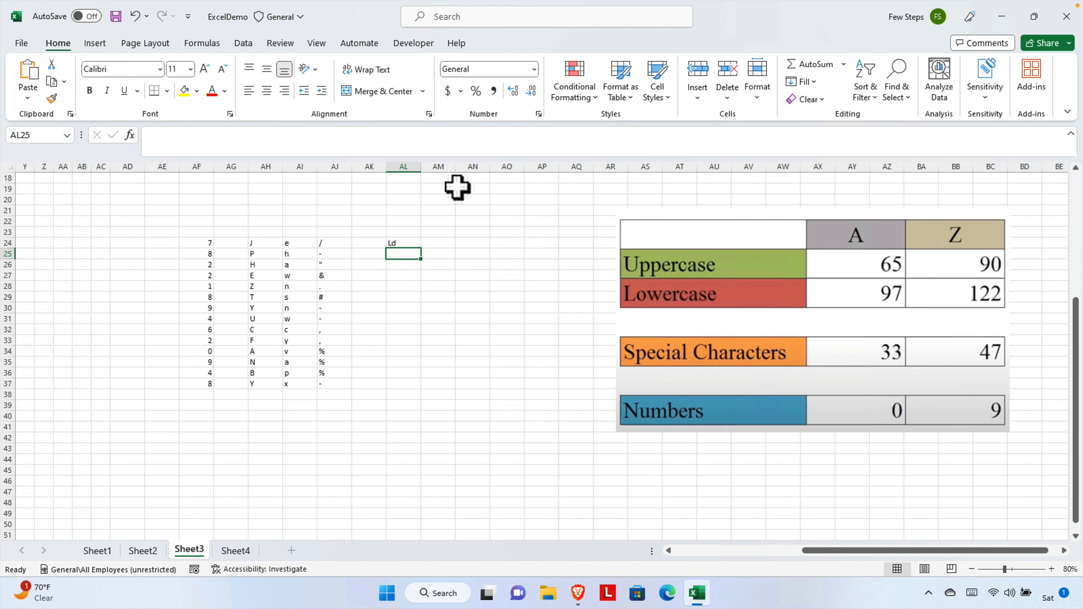
{"action": "left_click", "coordinate": [414, 243]}
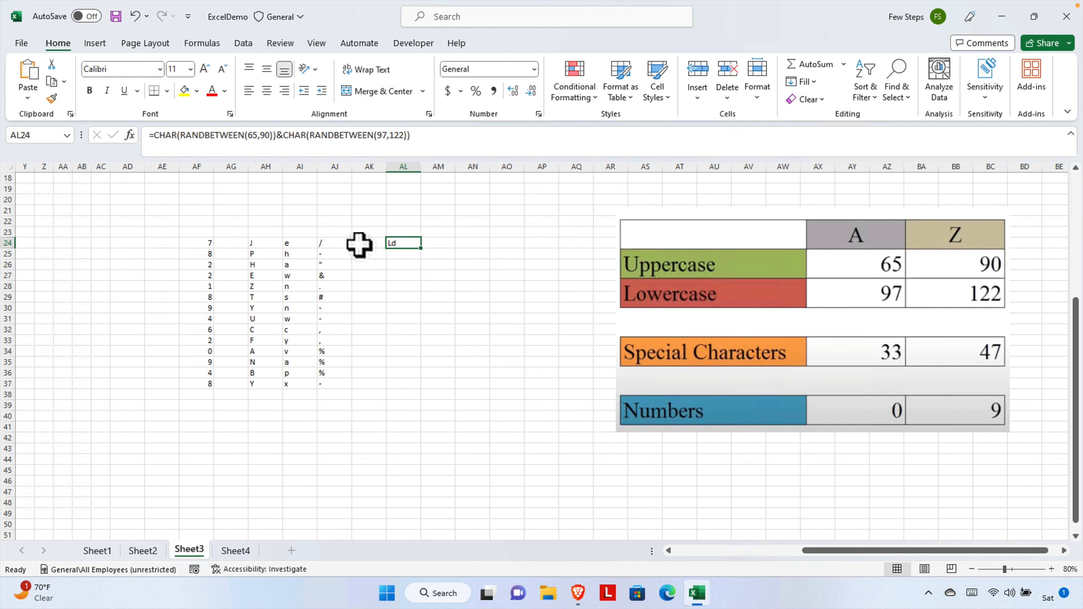
Step: Copy the special character expression CHAR(RANDBETWEEN(33,47)) from AJ24 and append it with & to the formula in AL24
{"action": "left_click", "coordinate": [331, 245]}
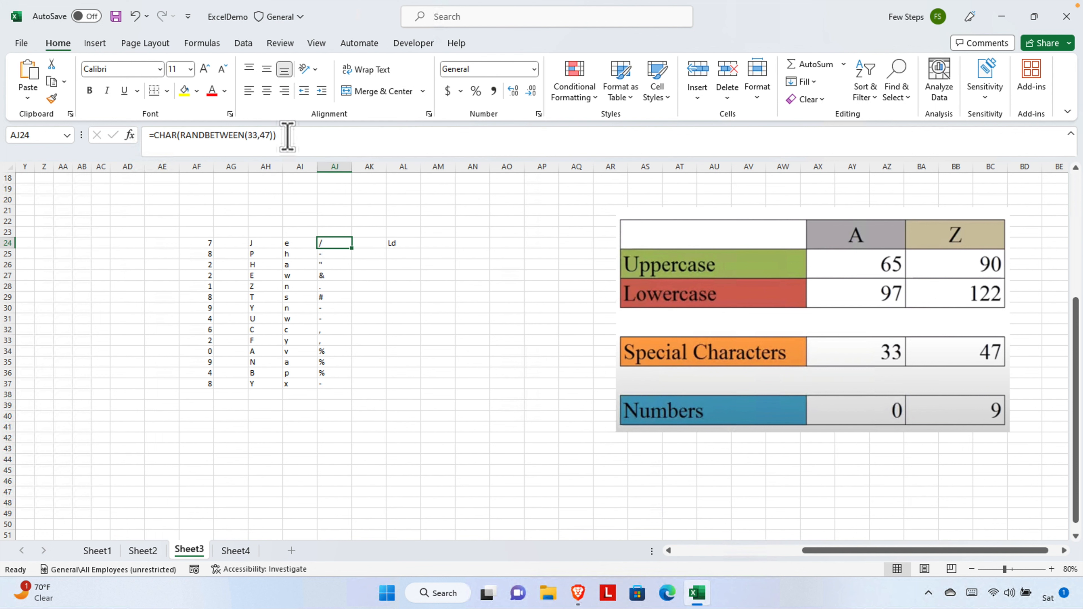
{"action": "left_click_drag", "start_coordinate": [287, 136], "coordinate": [154, 135]}
{"action": "right_click", "coordinate": [166, 135]}
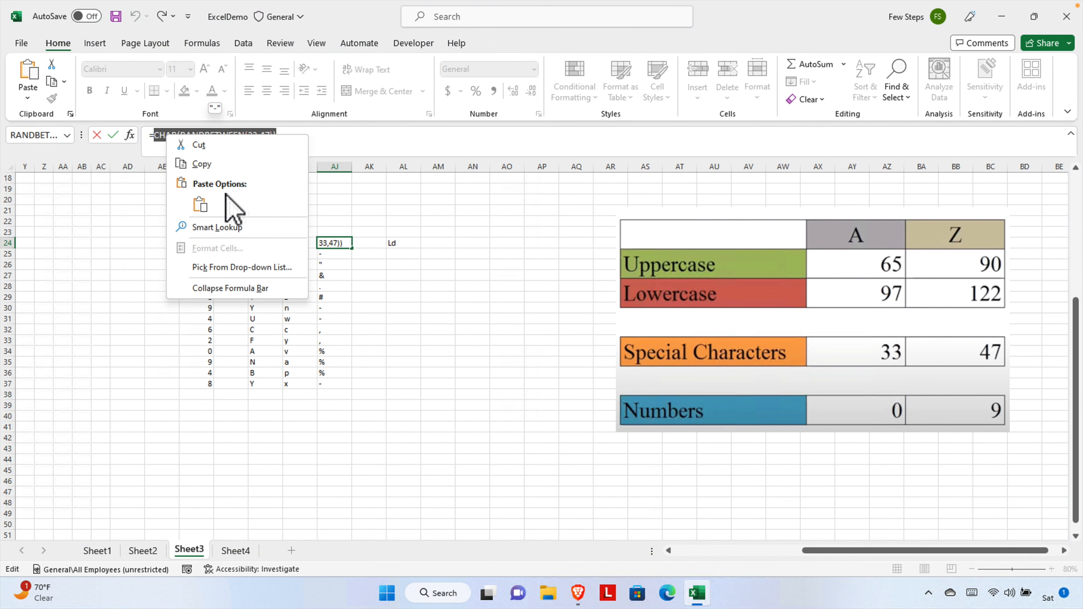
{"action": "left_click", "coordinate": [210, 162]}
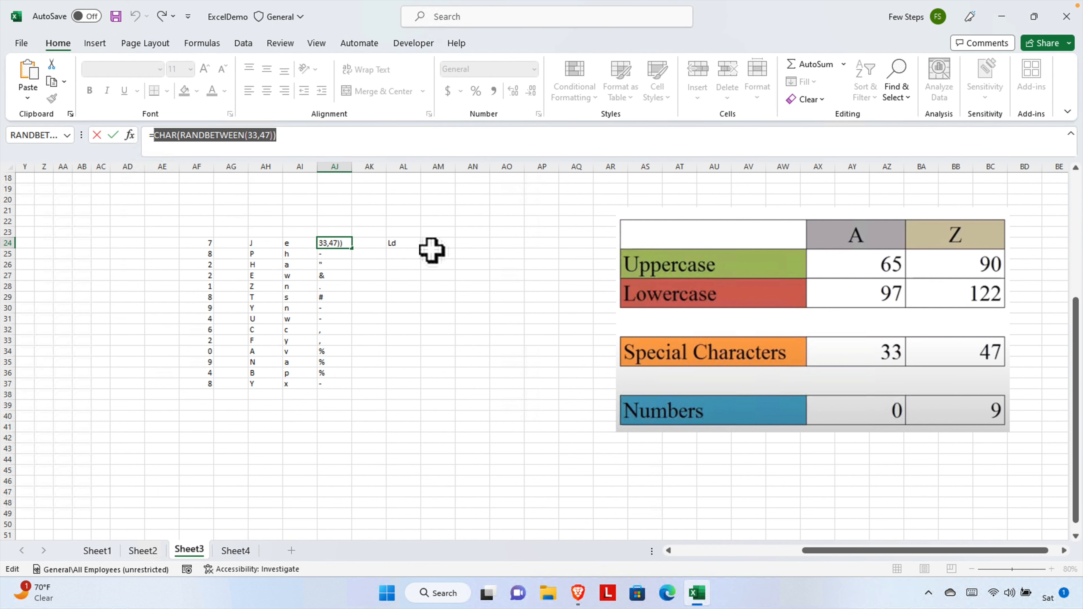
{"action": "key", "text": "Escape"}
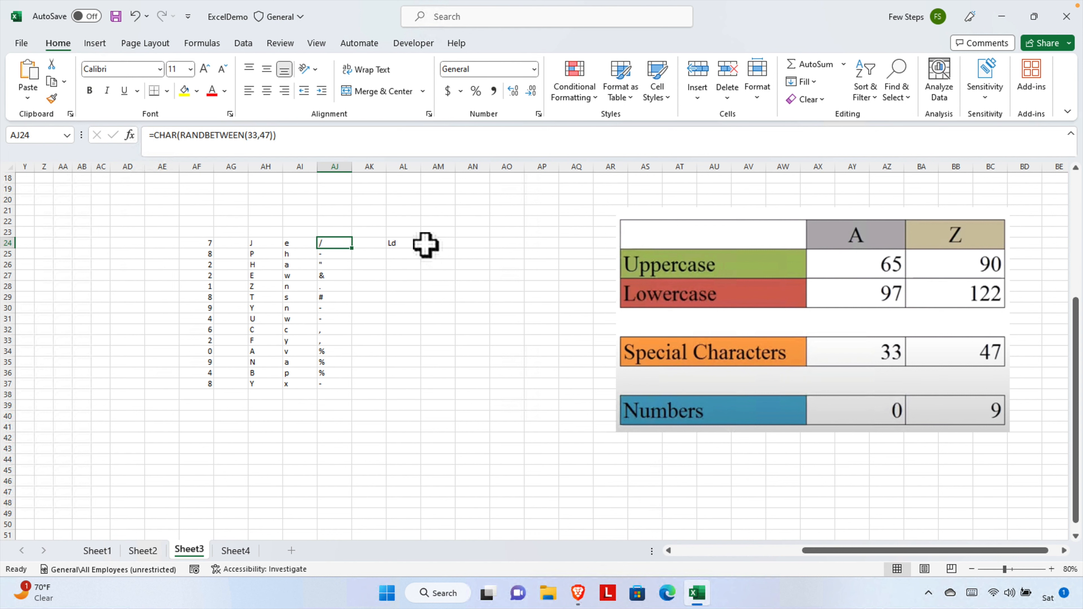
{"action": "left_click", "coordinate": [416, 243]}
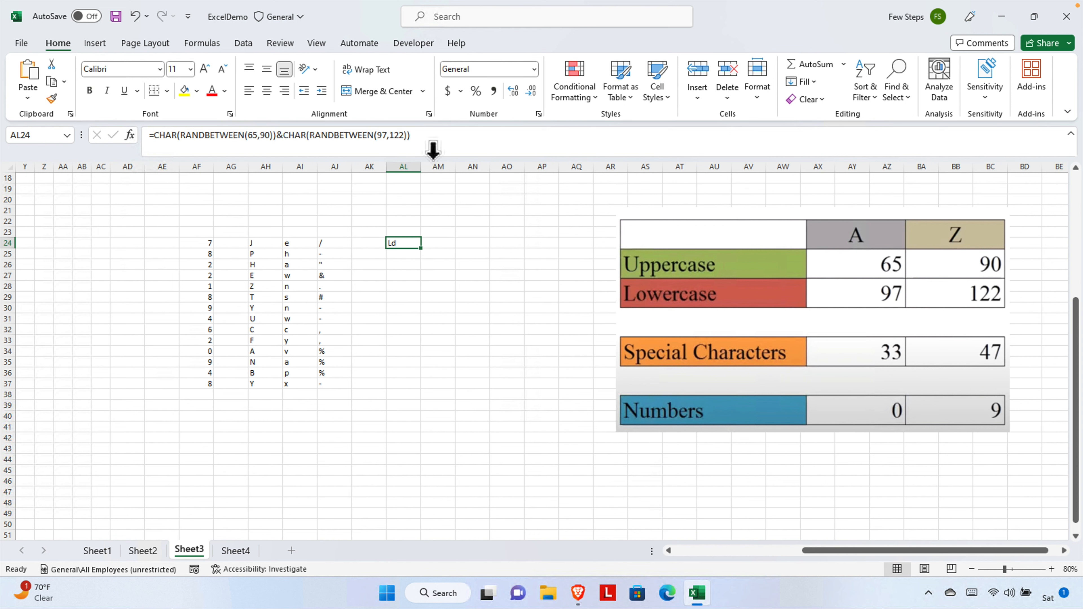
{"action": "left_click", "coordinate": [438, 135]}
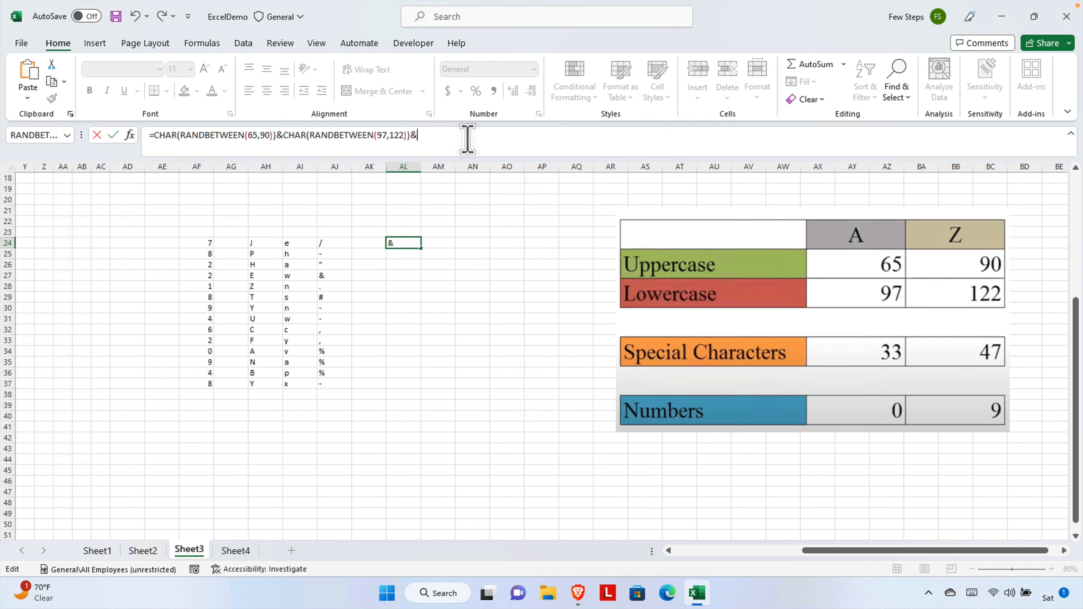
{"action": "key", "text": "ctrl+v"}
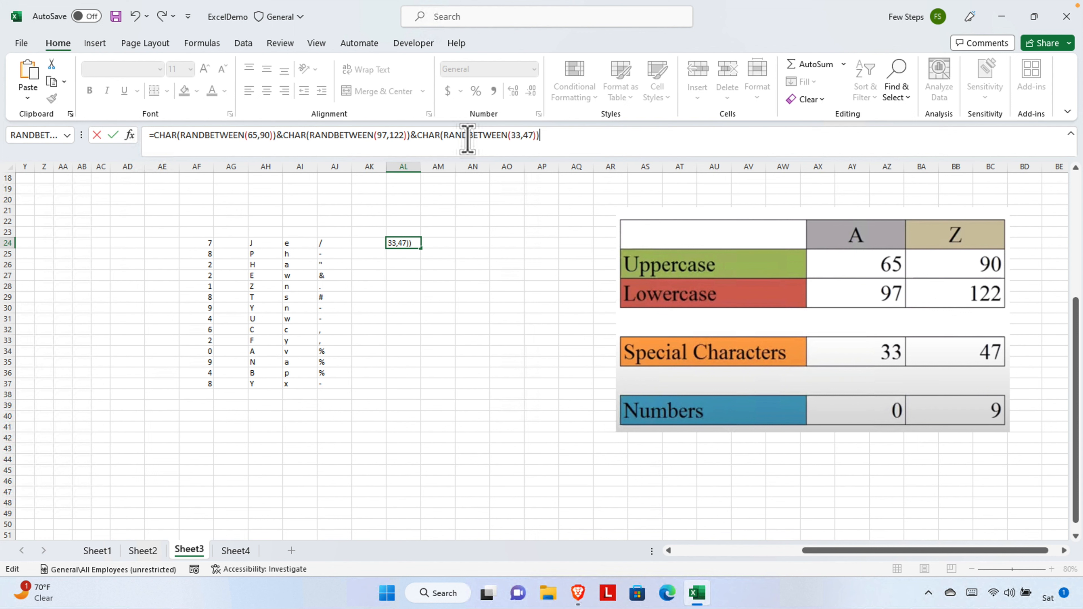
{"action": "key", "text": "Return"}
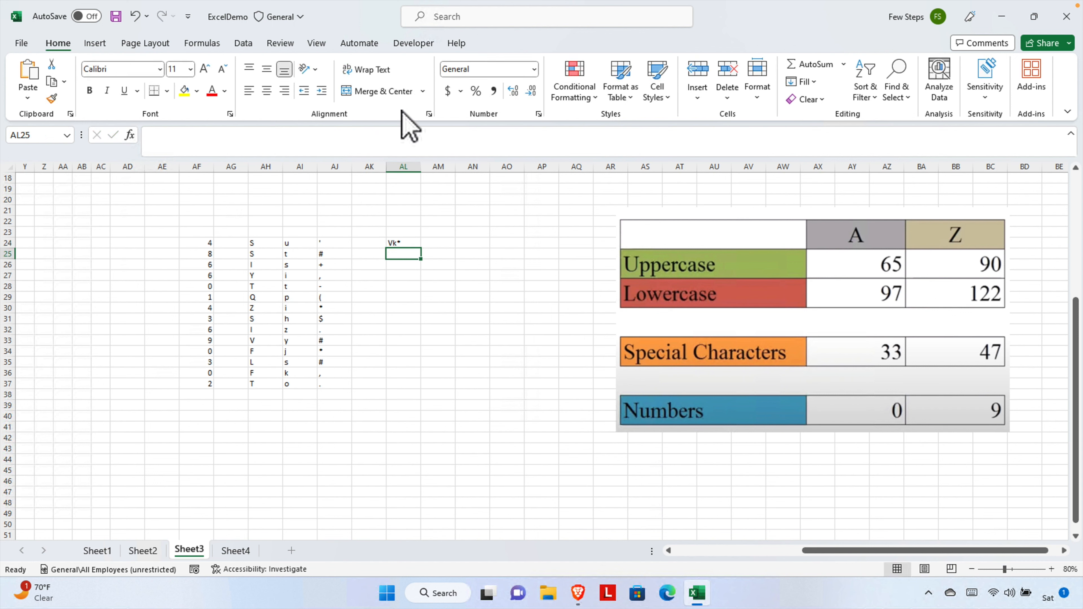
{"action": "left_click", "coordinate": [411, 244]}
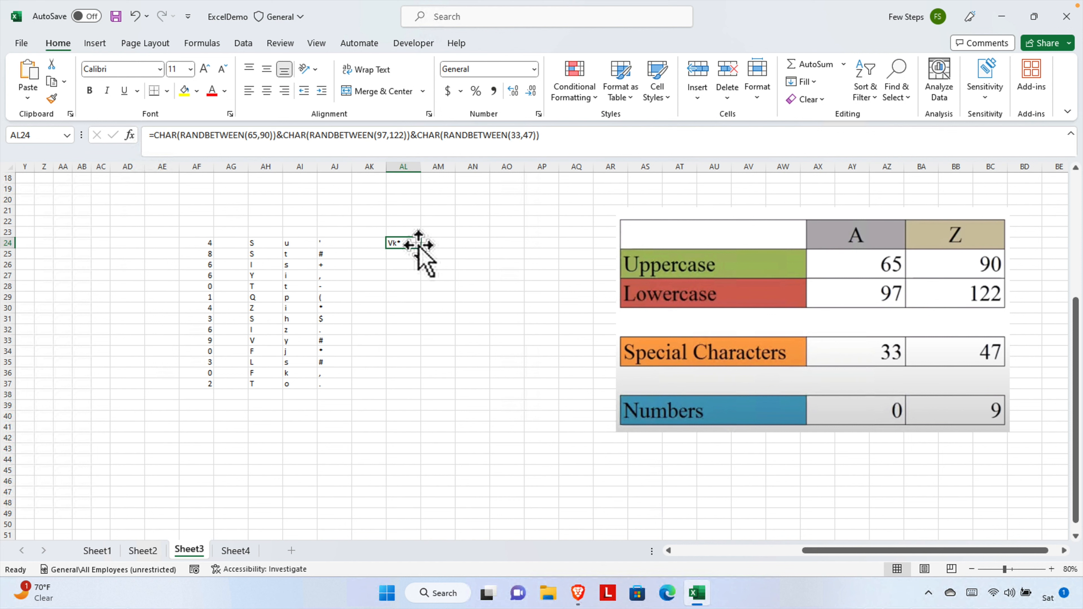
Step: Copy the number expression RANDBETWEEN(0,9) from AF24 and append it with & at the end of the AL24 formula
{"action": "left_click", "coordinate": [201, 244]}
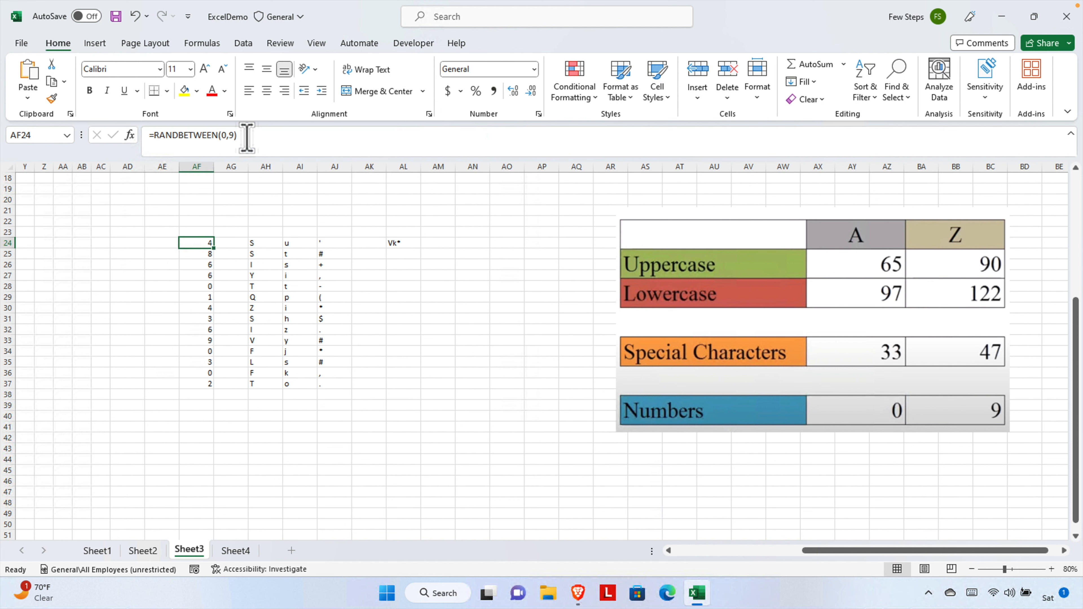
{"action": "left_click_drag", "start_coordinate": [247, 137], "coordinate": [174, 137]}
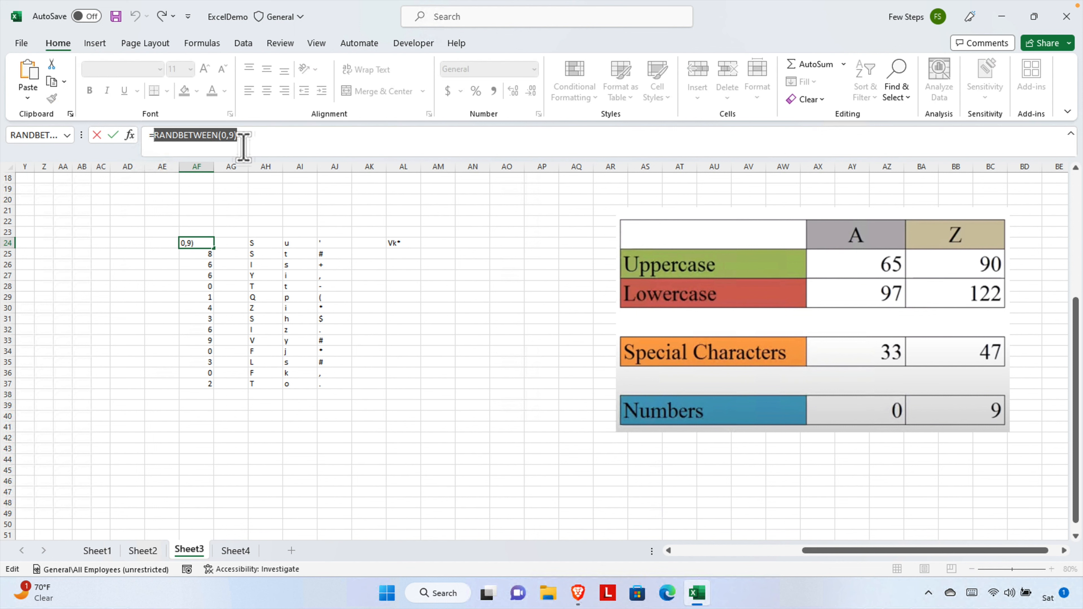
{"action": "key", "text": "Escape"}
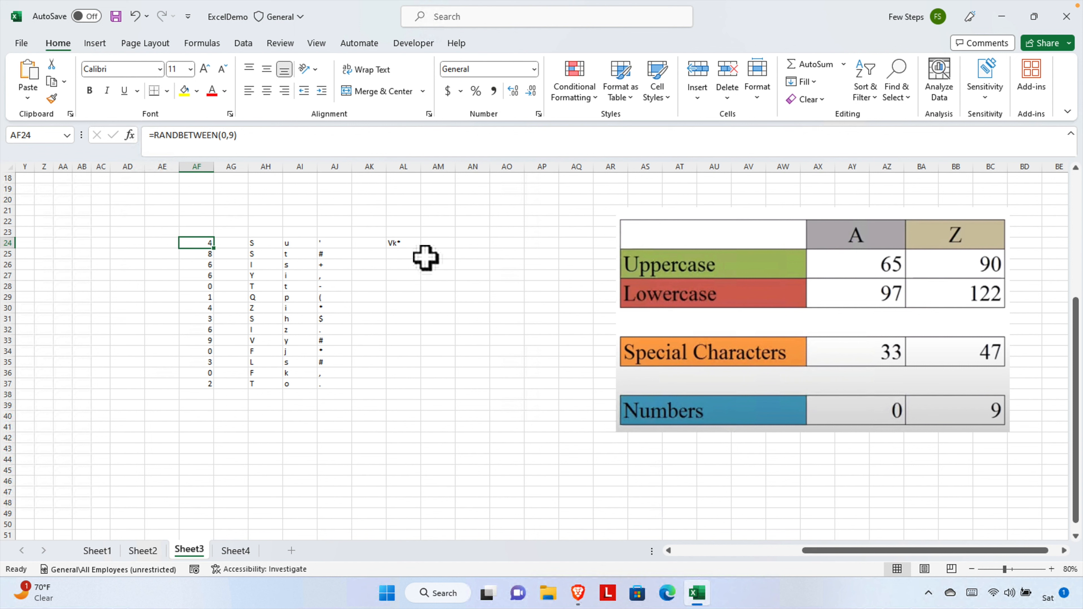
{"action": "left_click", "coordinate": [401, 242]}
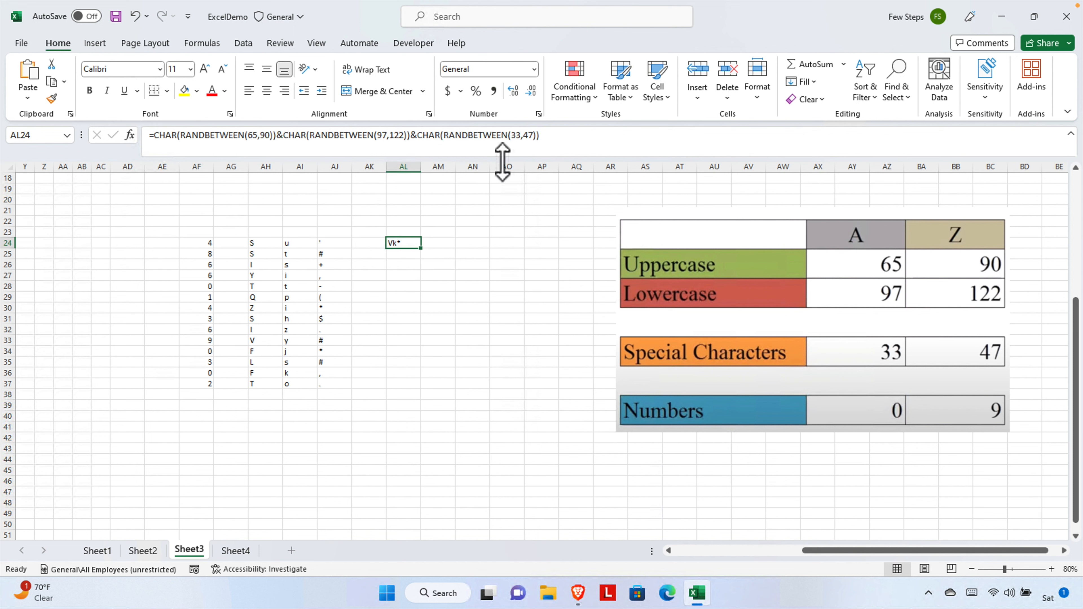
{"action": "left_click", "coordinate": [555, 136]}
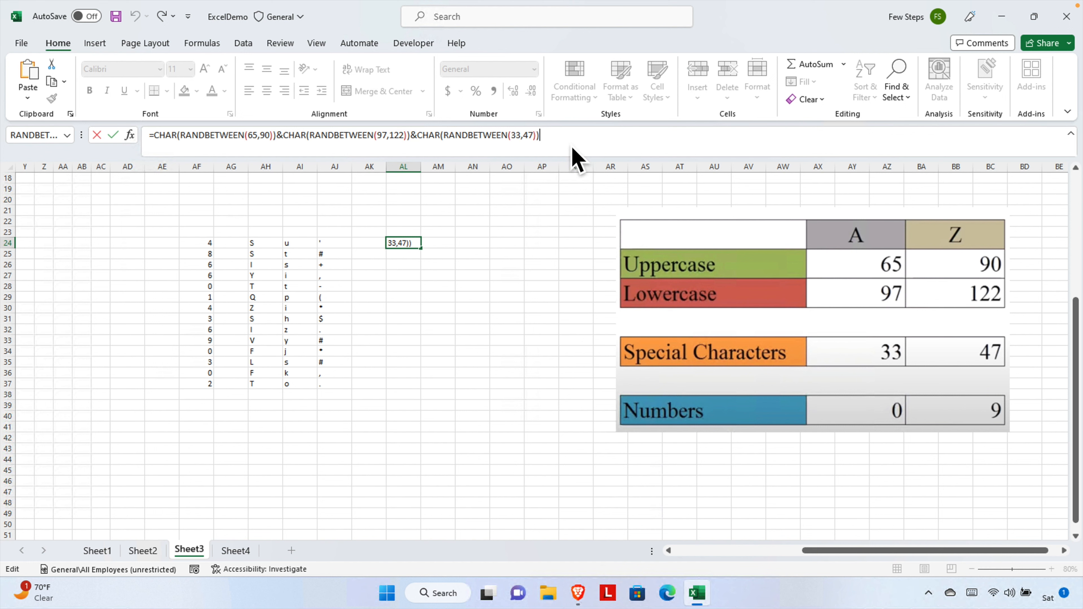
{"action": "type", "text": "RANDBETWEEN(0,9)"}
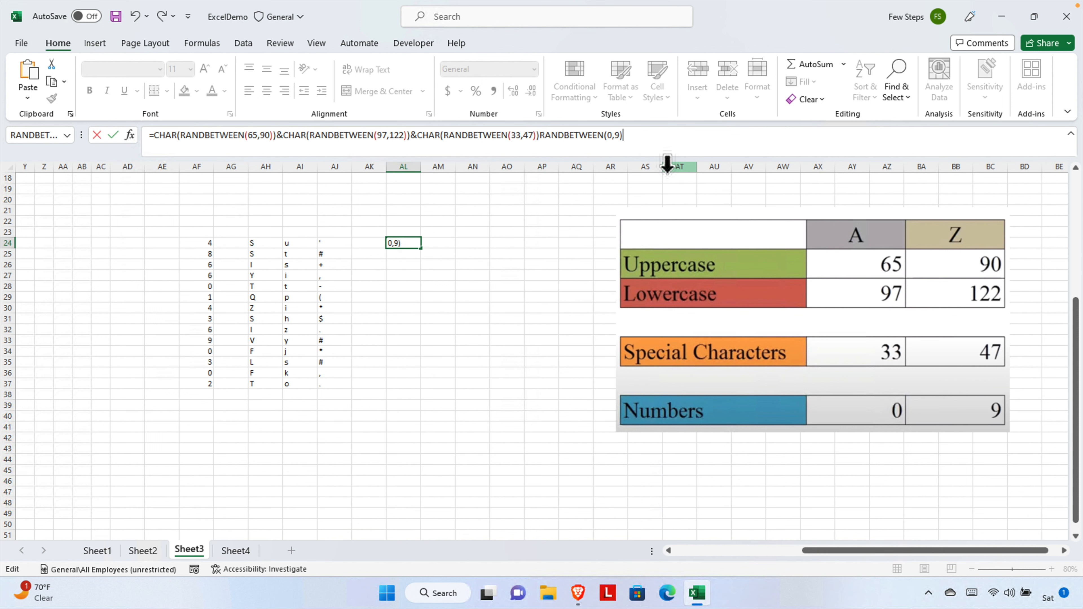
{"action": "left_click", "coordinate": [534, 135]}
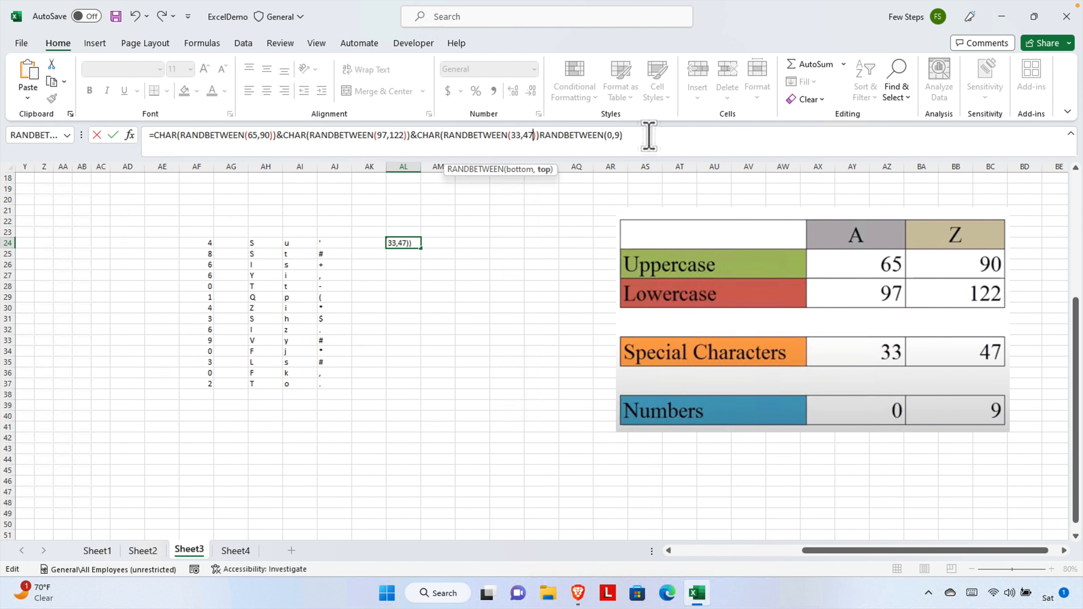
{"action": "key", "text": "Right"}
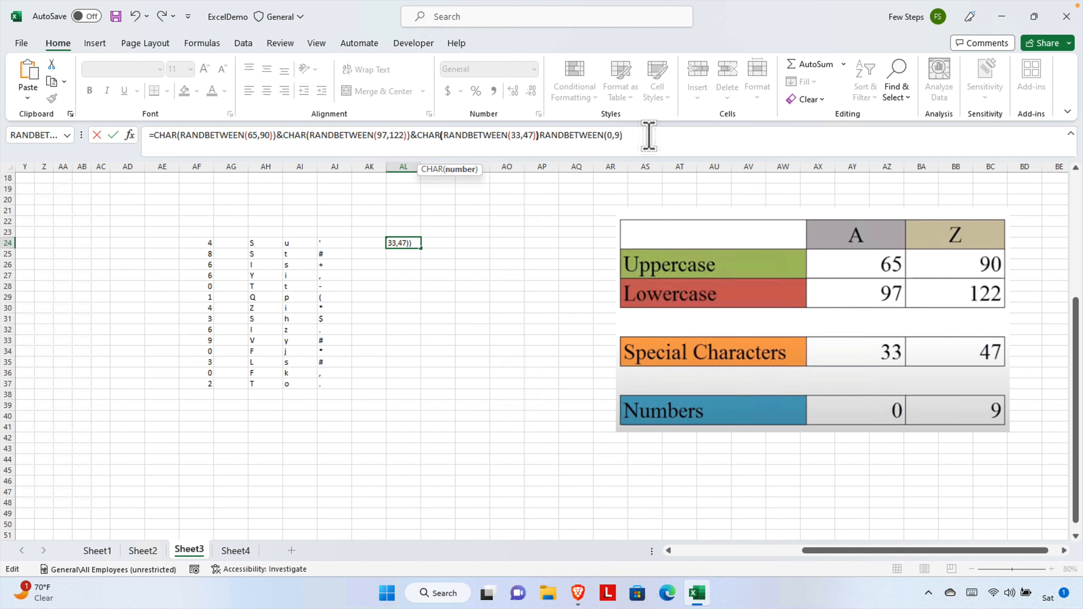
{"action": "key", "text": "Right"}
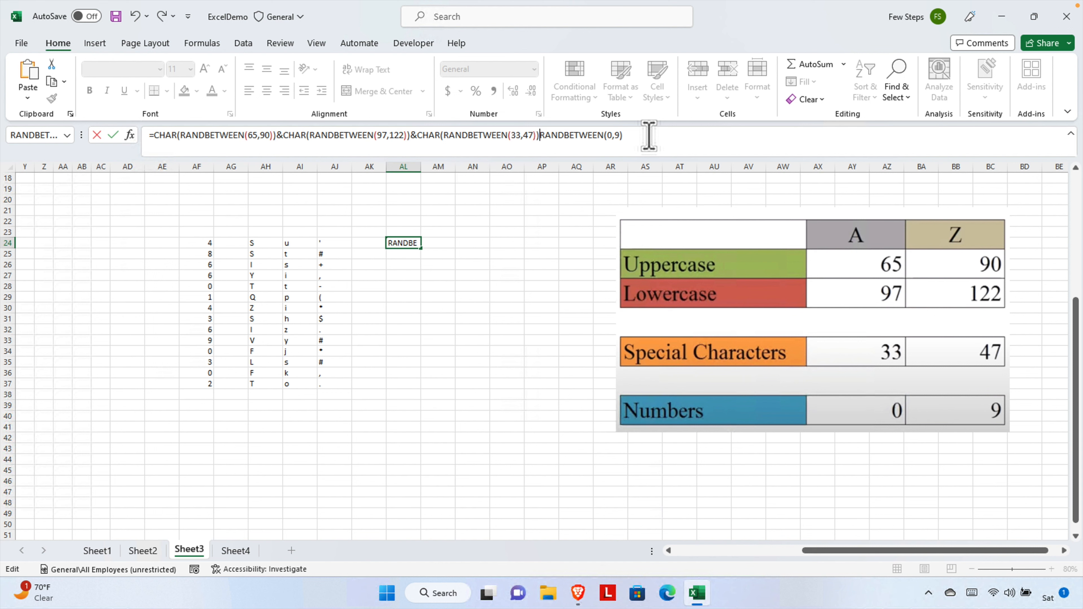
{"action": "type", "text": "&"}
{"action": "key", "text": "Return"}
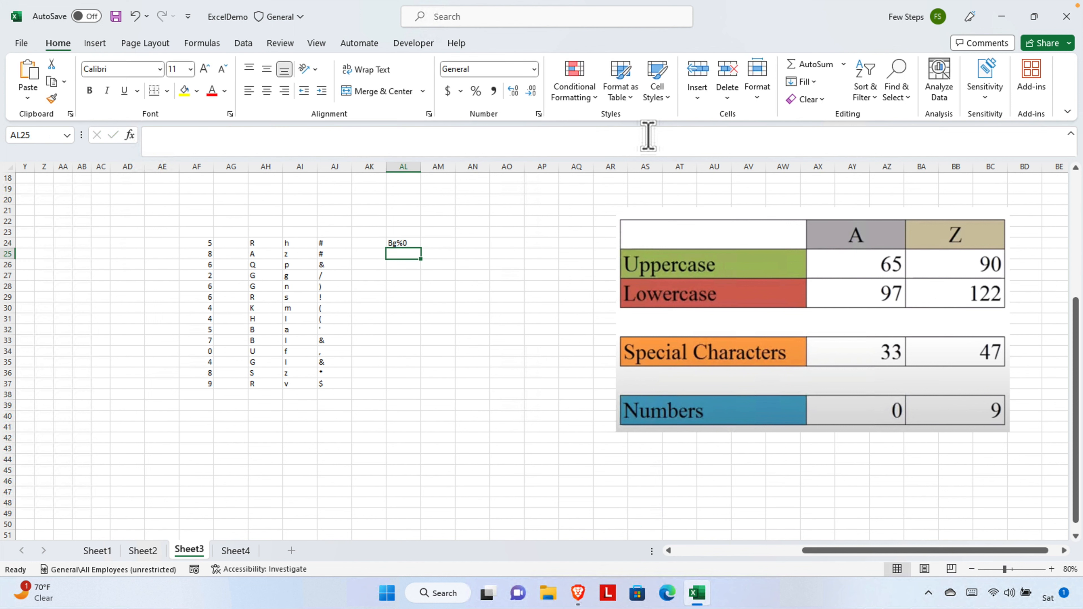
Step: Copy the whole four-part expression in AL24 after the equals sign and append it with & to the same formula to double the string length
{"action": "left_click", "coordinate": [402, 244]}
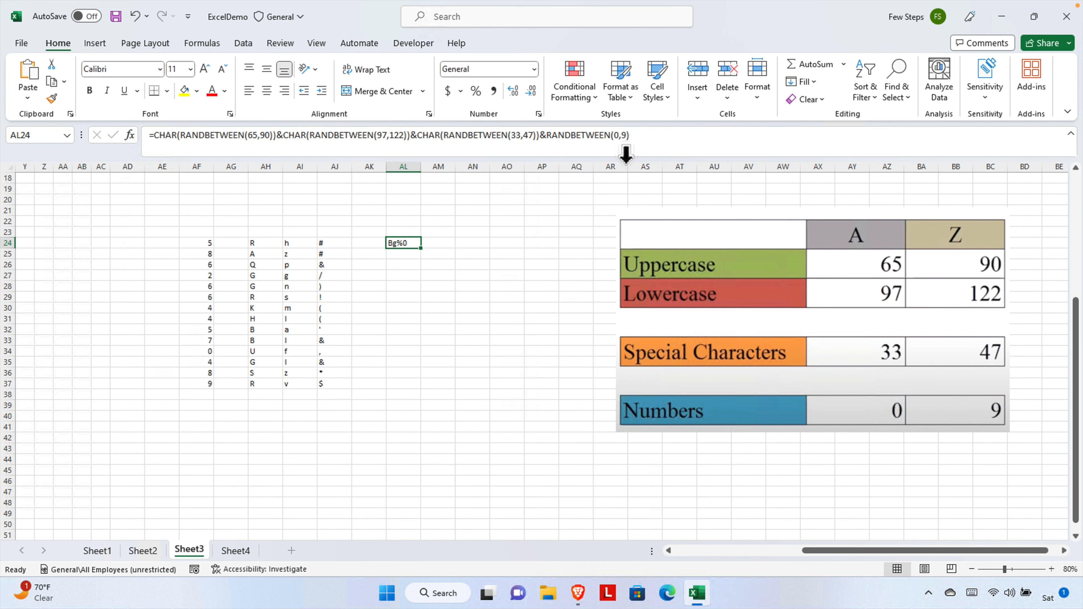
{"action": "left_click_drag", "start_coordinate": [636, 135], "coordinate": [155, 138]}
{"action": "key", "text": "ctrl+c"}
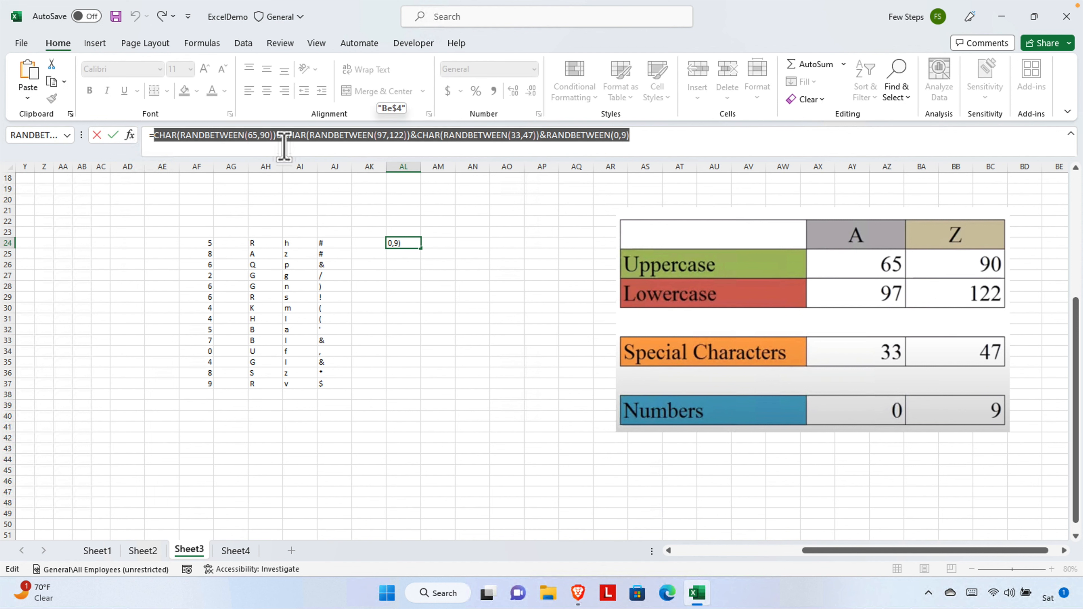
{"action": "left_click", "coordinate": [655, 137]}
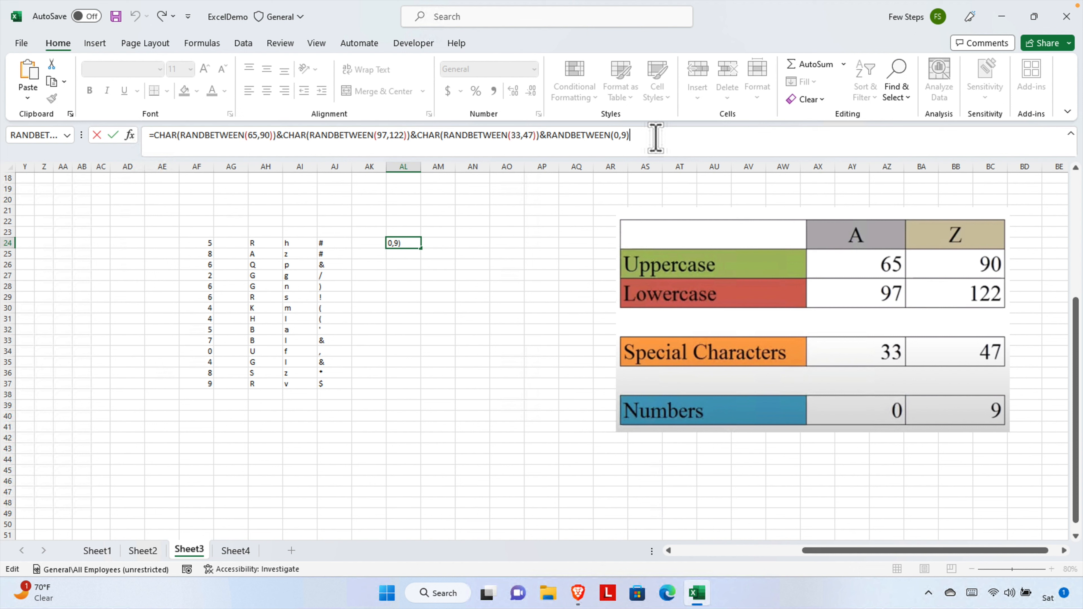
{"action": "type", "text": "&"}
{"action": "key", "text": "ctrl+v"}
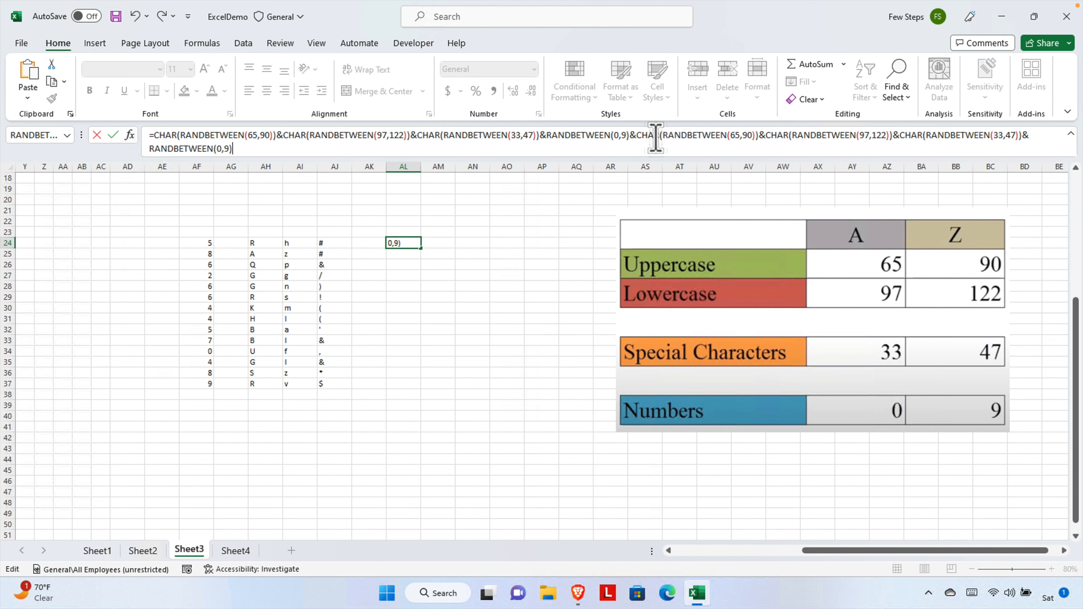
{"action": "key", "text": "Return"}
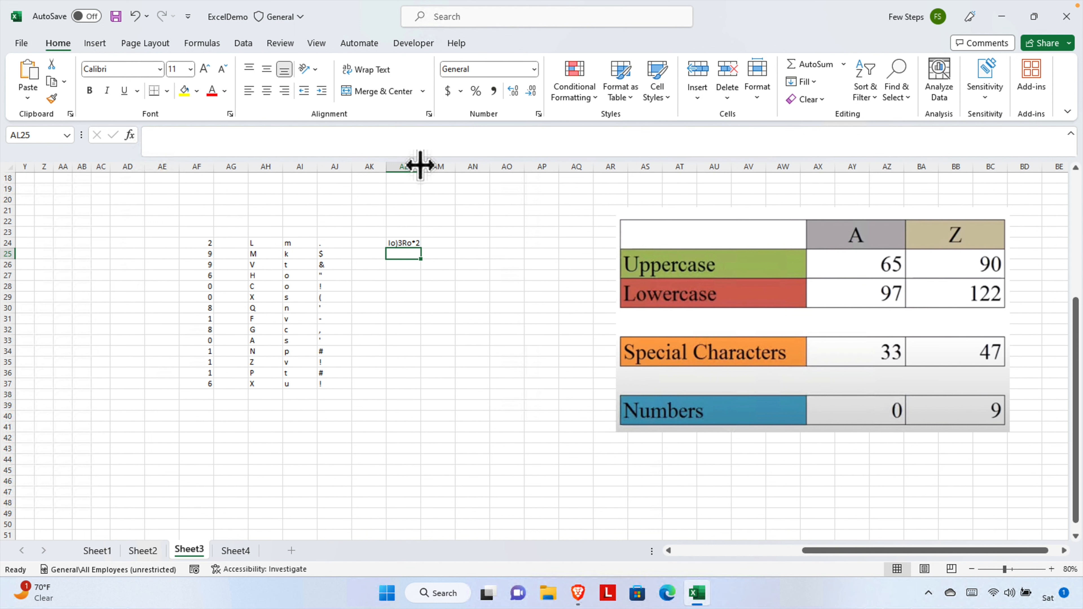
Step: Widen column AL slightly and fill the combined random string formula from AL24 down to AL37
{"action": "left_click_drag", "start_coordinate": [420, 165], "coordinate": [440, 167]}
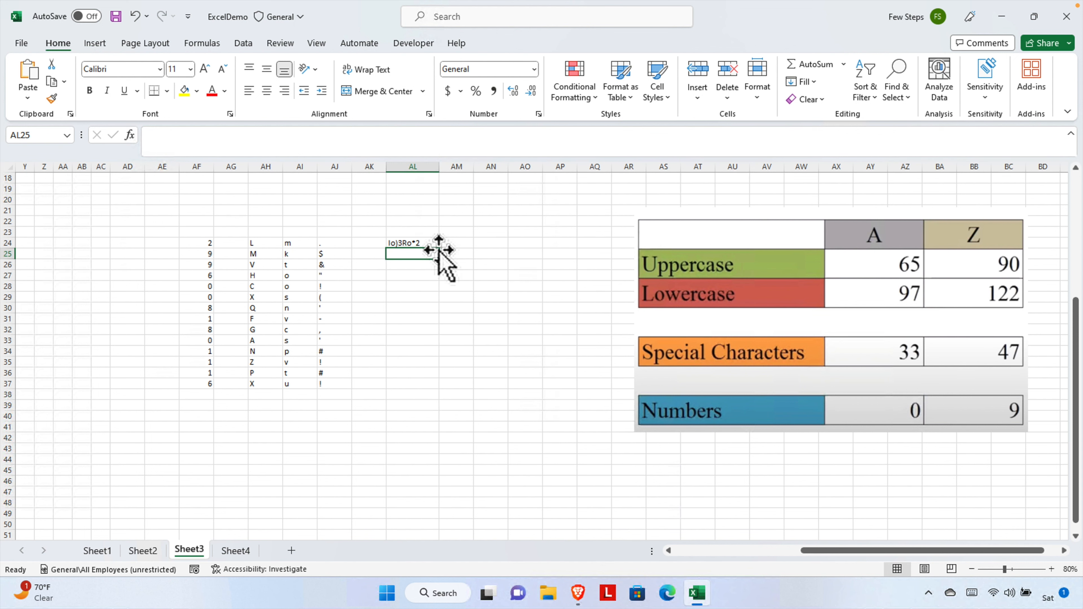
{"action": "left_click", "coordinate": [1051, 569]}
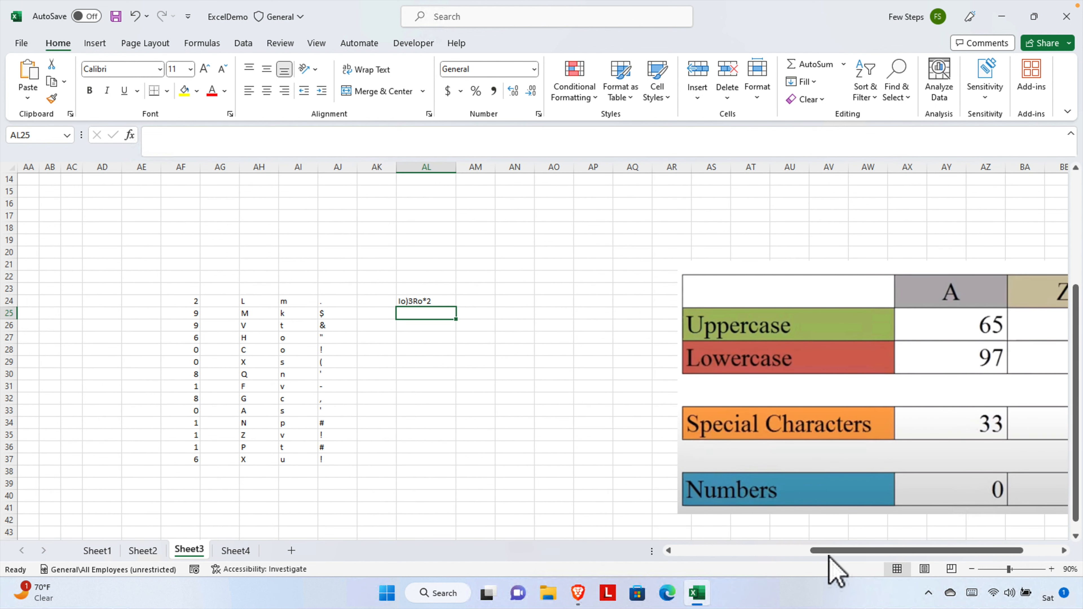
{"action": "left_click_drag", "start_coordinate": [835, 551], "coordinate": [847, 550]}
{"action": "left_click", "coordinate": [408, 305]}
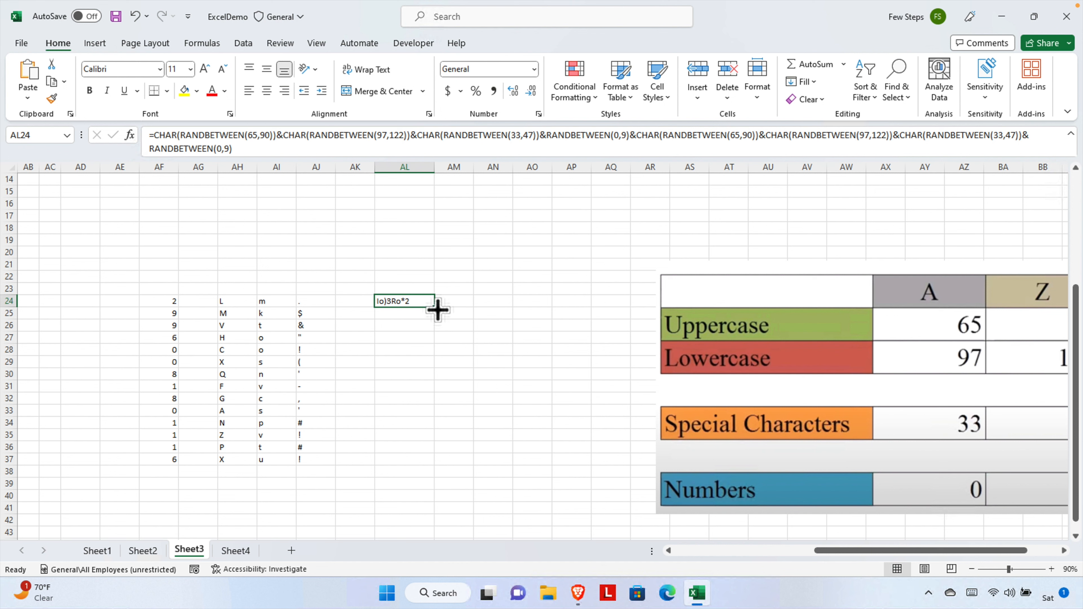
{"action": "left_click_drag", "start_coordinate": [436, 309], "coordinate": [431, 463]}
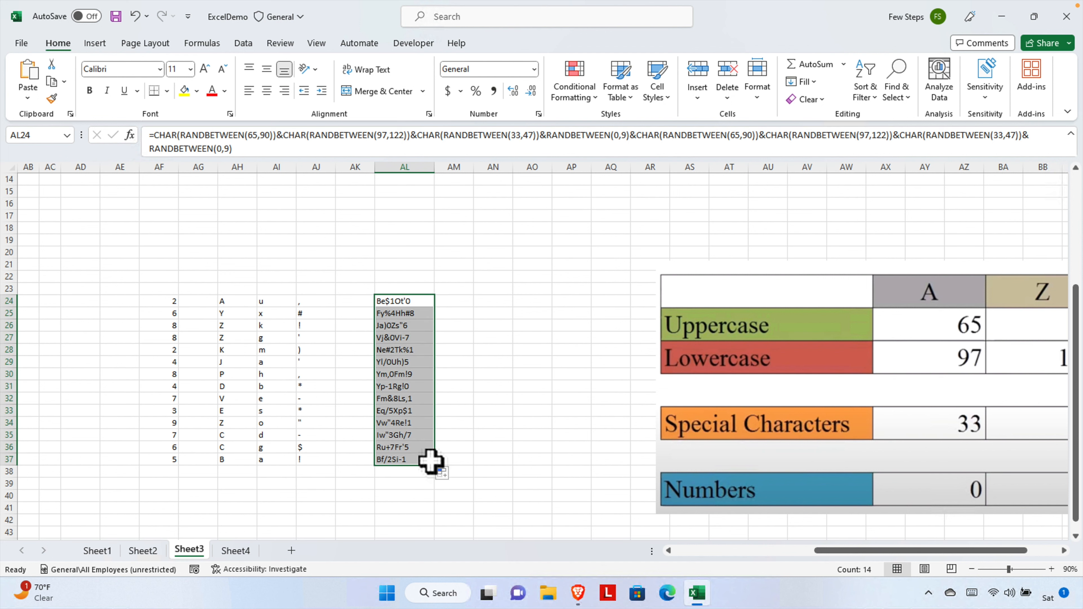
Step: Select the generated random strings in AL24:AL37
{"action": "left_click", "coordinate": [497, 337]}
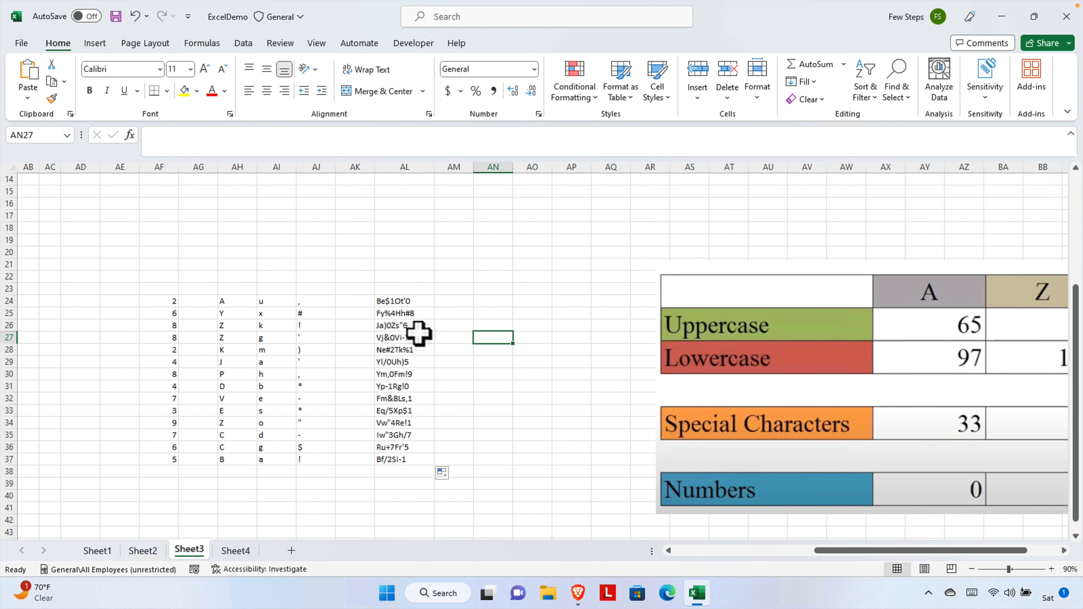
{"action": "left_click_drag", "start_coordinate": [425, 301], "coordinate": [430, 459]}
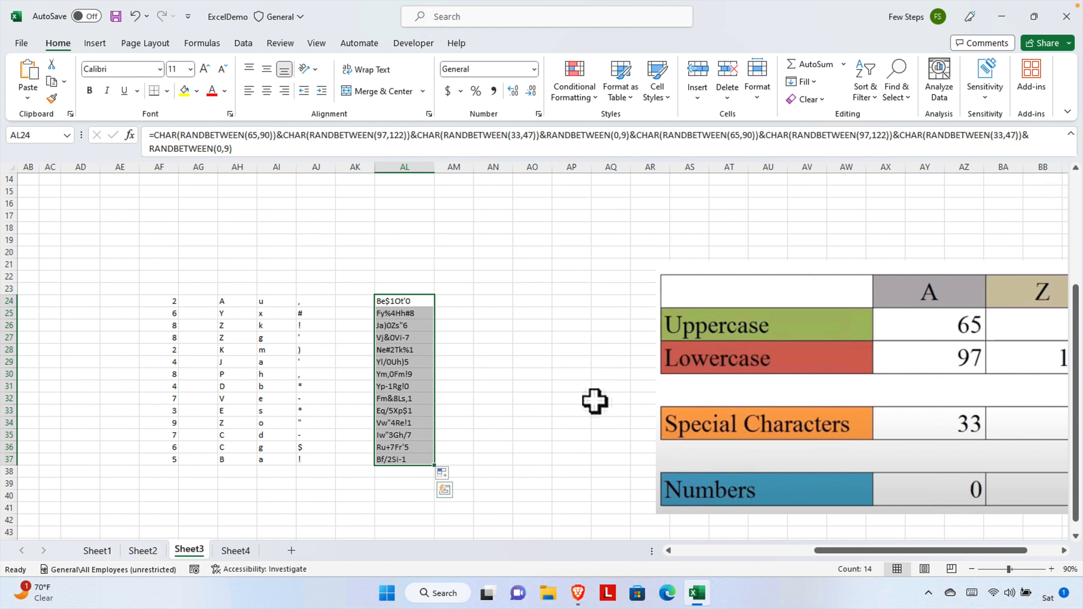